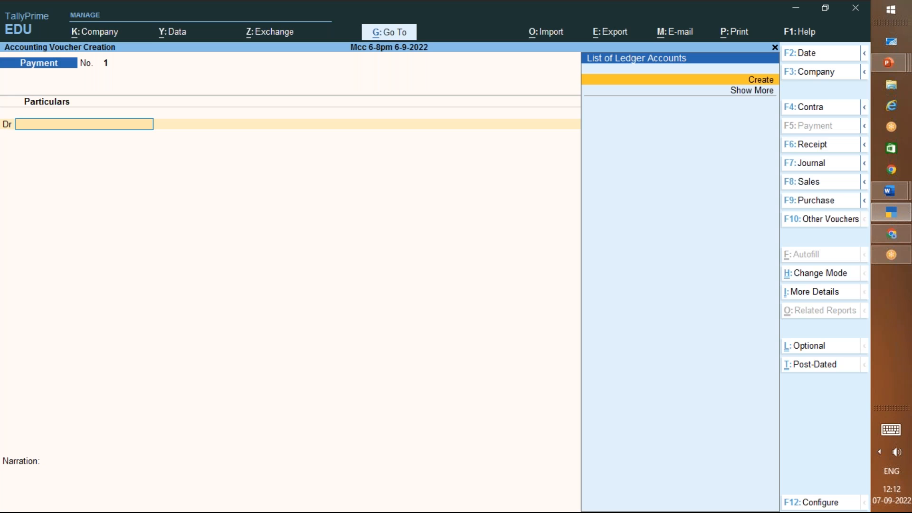
Step: Create a ledger named Commission A/c under Indirect Expenses for the payment voucher's first debit line
key(alt)
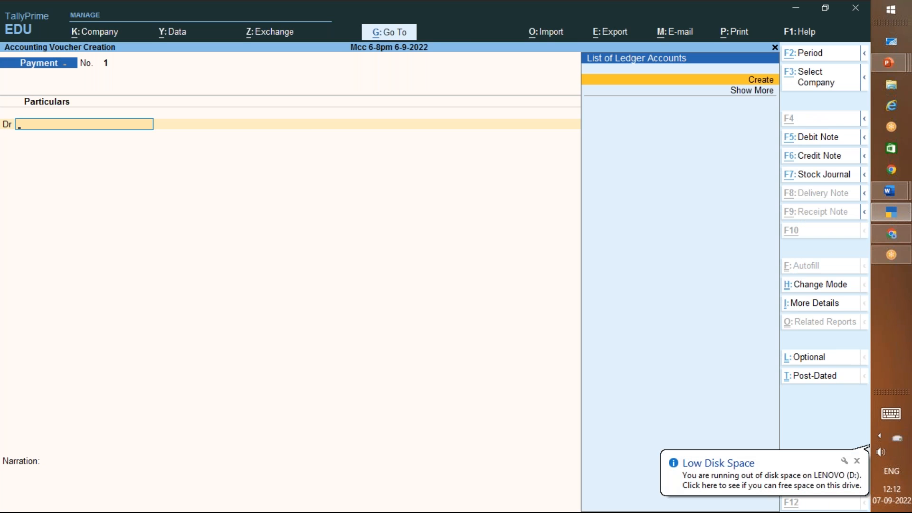
key(alt+c)
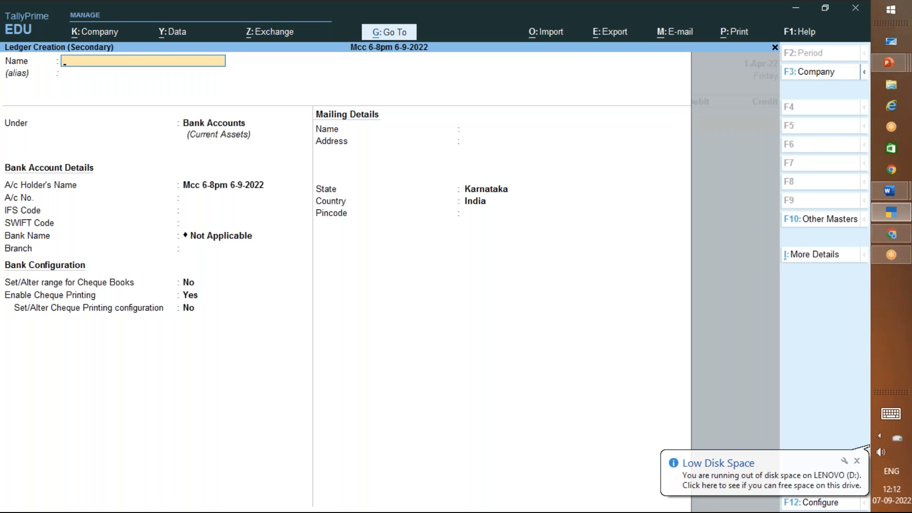
text(Co)
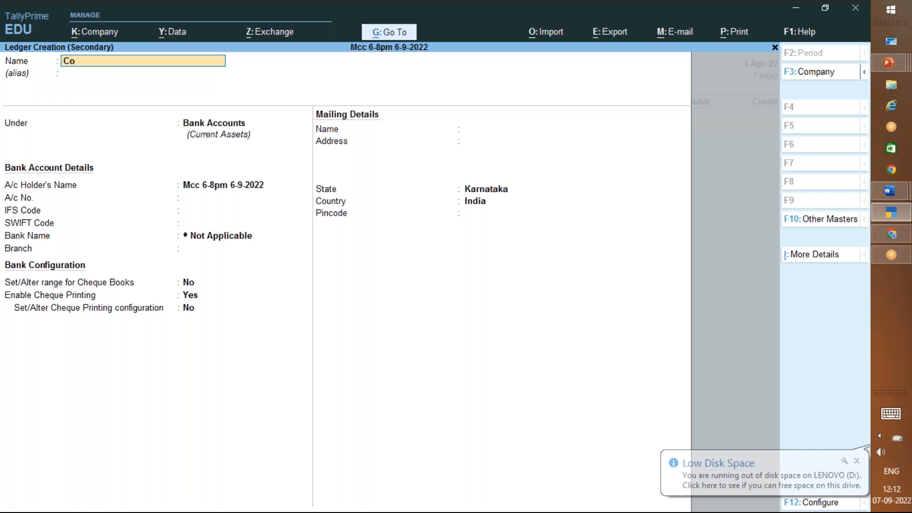
text(mmission A/c)
key(Return)
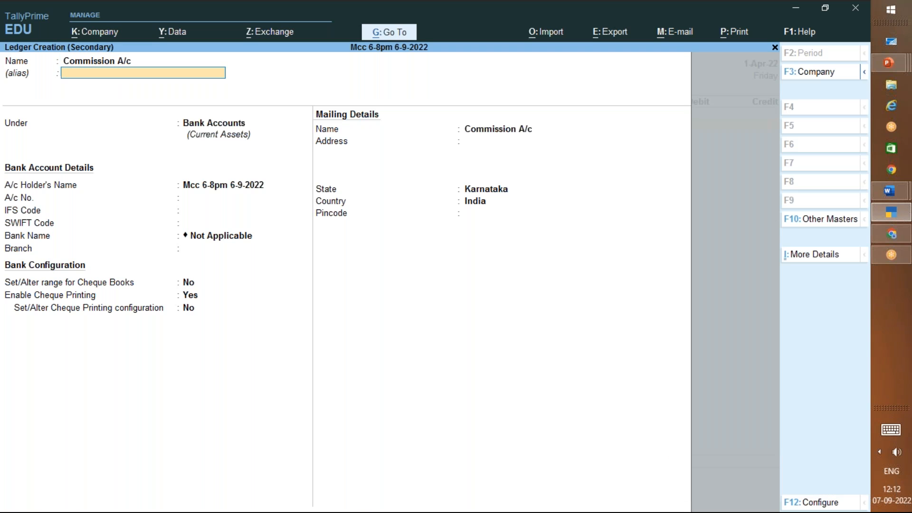
key(Return)
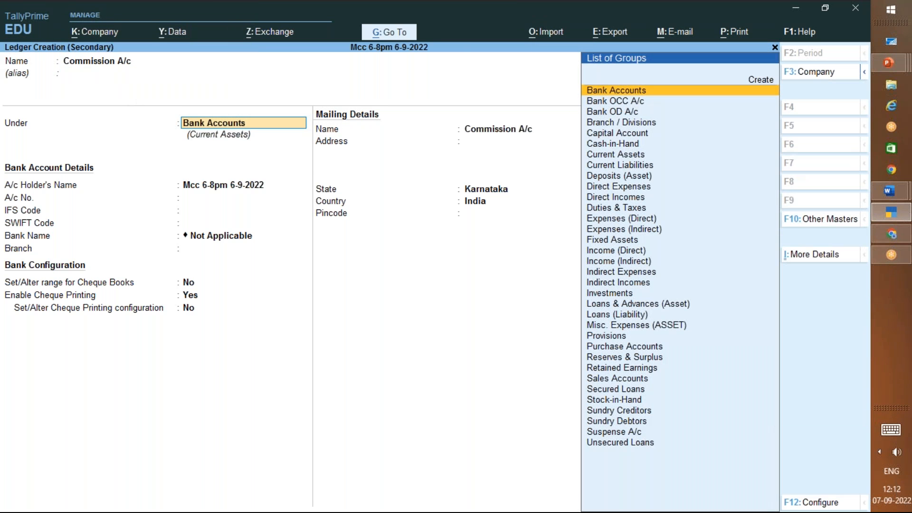
text(In)
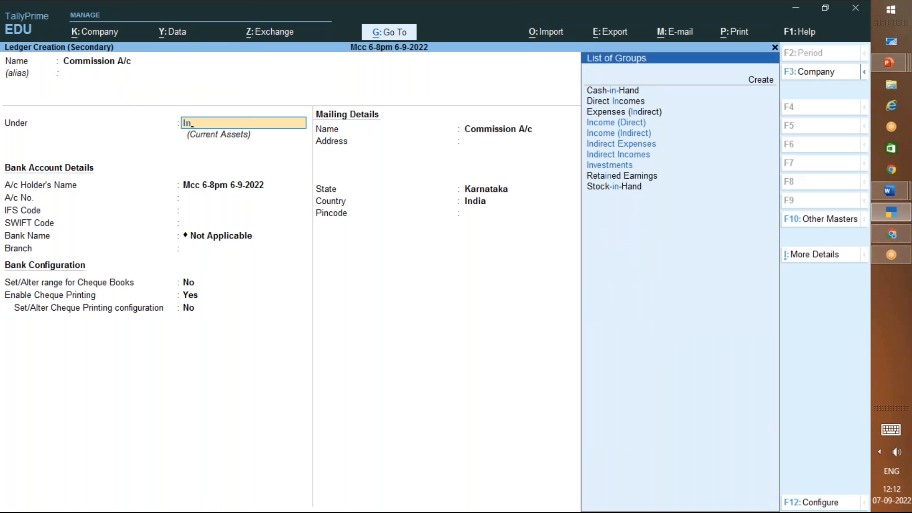
key(Down)
key(Down)
key(Return)
key(Return)
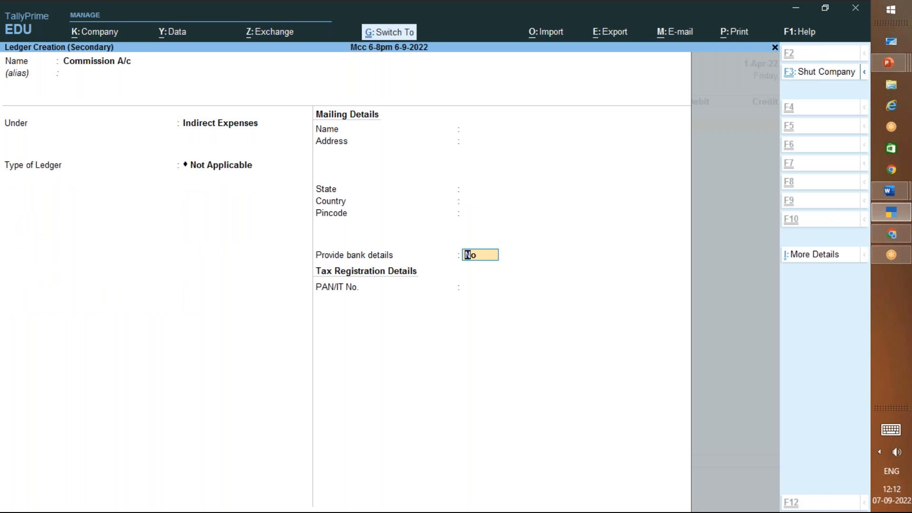
key(ctrl+a)
Step: Check the payment voucher exercise in the MAPR.pptx presentation in PowerPoint, then return to TallyPrime and debit Commission A/c with 2,000
text(1)
key(BackSpace)
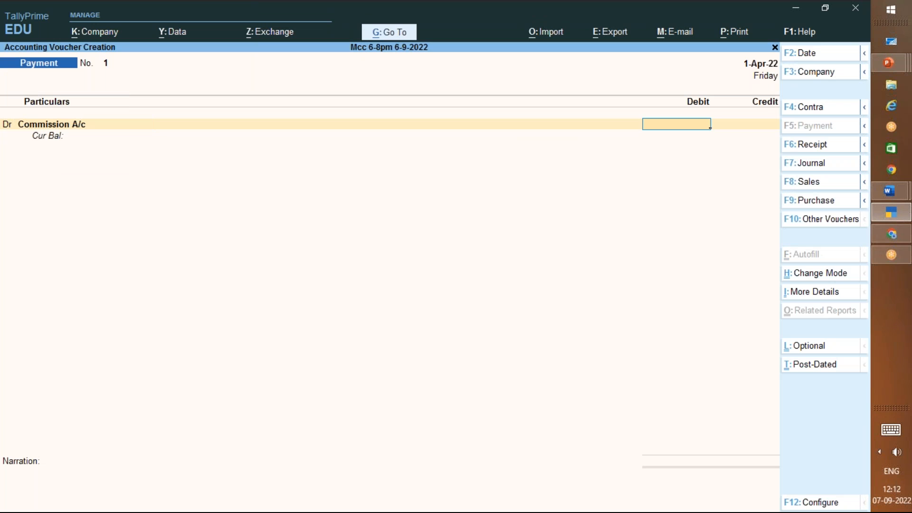
click(889, 190)
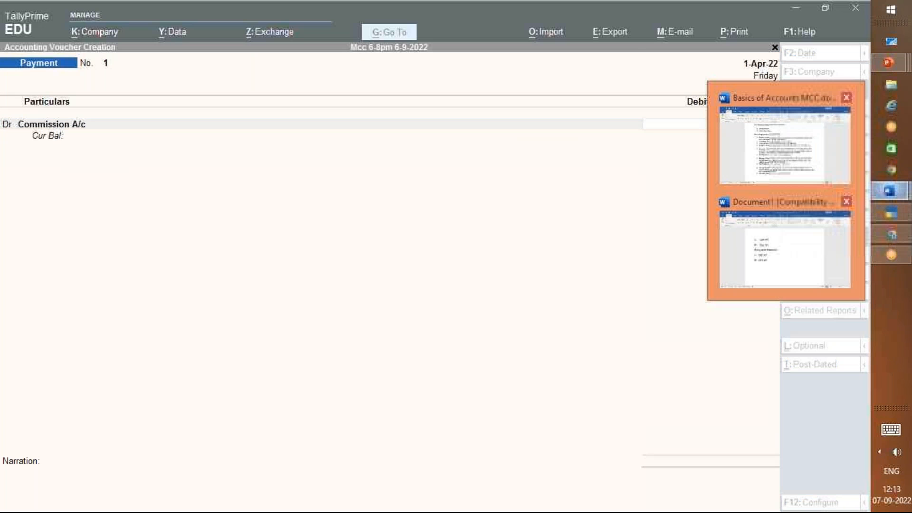
mouse_move(889, 63)
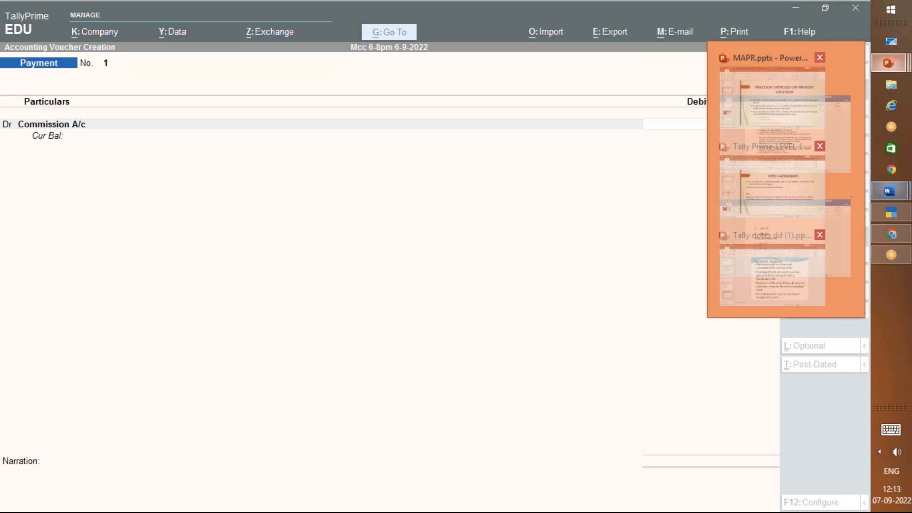
click(771, 78)
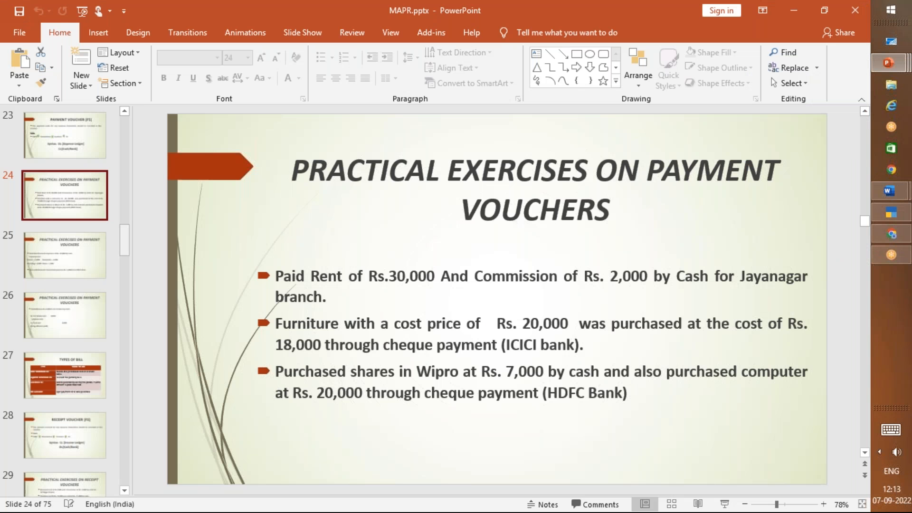
key(alt+Tab)
text(2000)
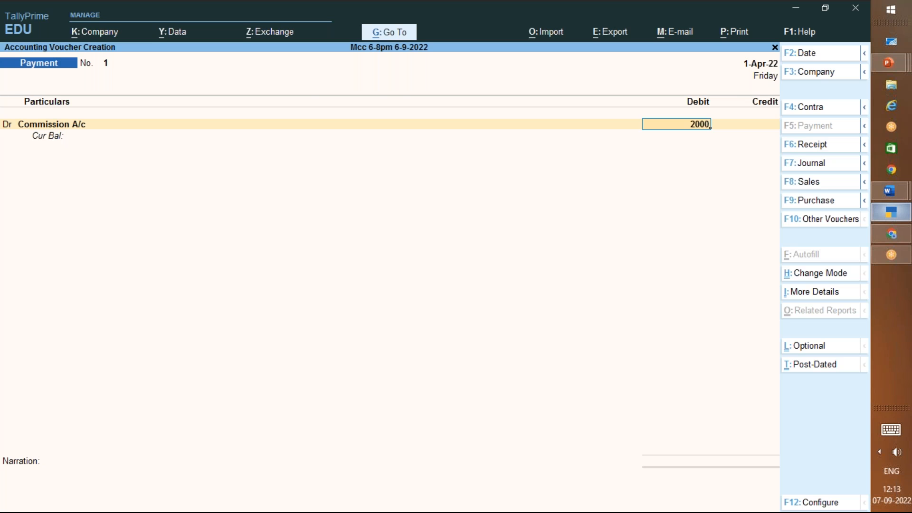
key(Return)
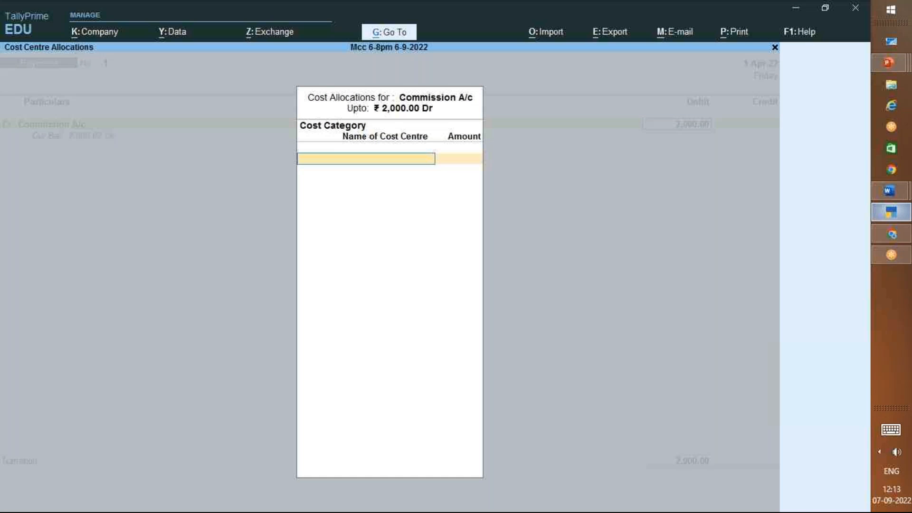
Step: Allocate the full 2,000 commission to the Jaynagar cost centre under the Bangalore cost category
key(Return)
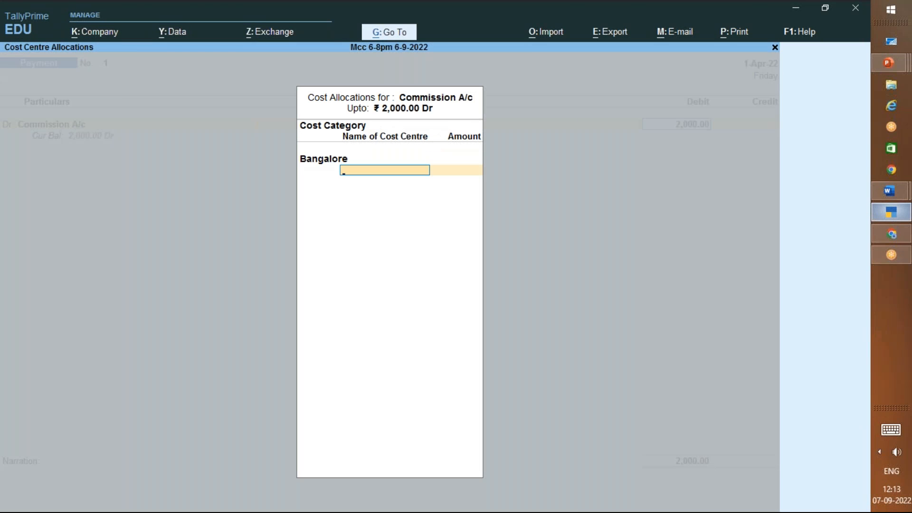
key(Return)
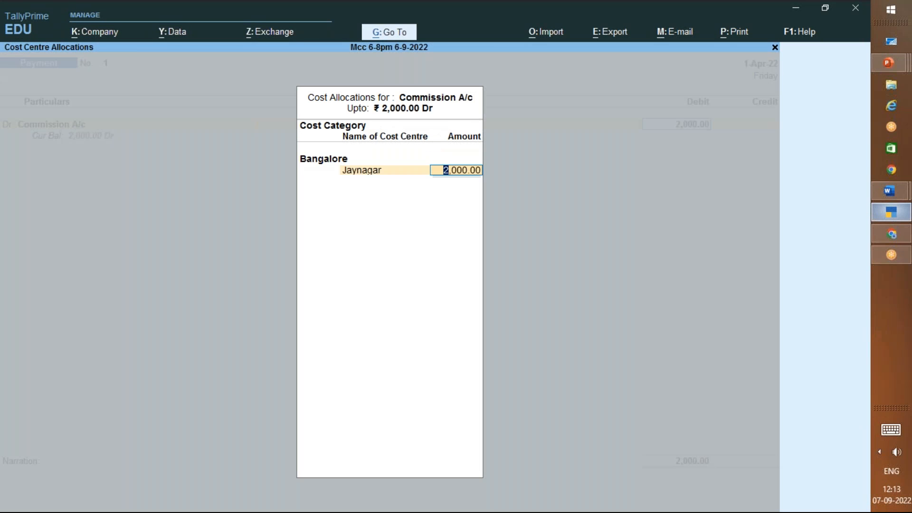
key(Return)
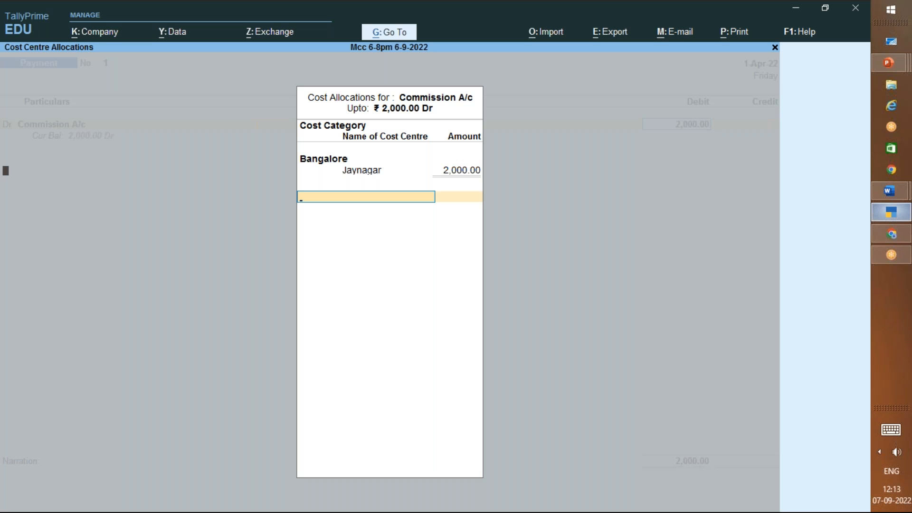
key(Return)
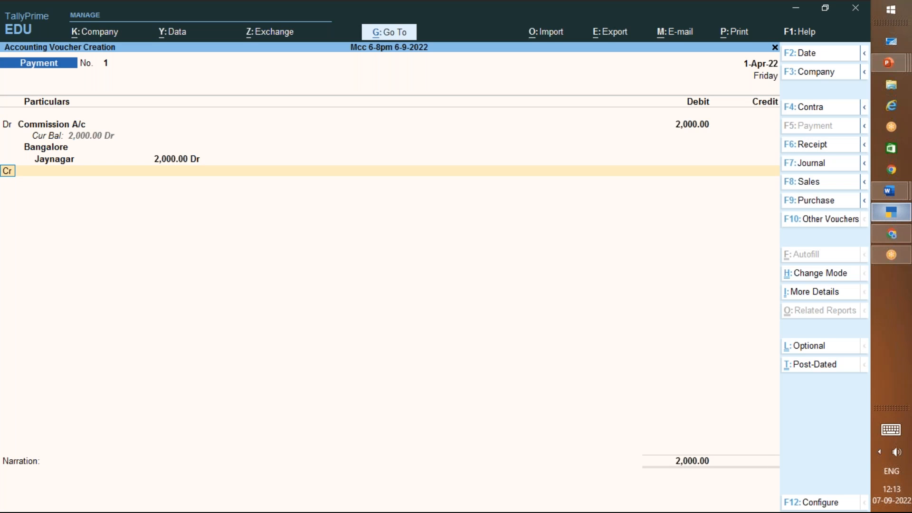
Step: Add a second debit line with a new ledger named Rent under Indirect Expenses, and set its amount to 30,000
text(dr)
key(Return)
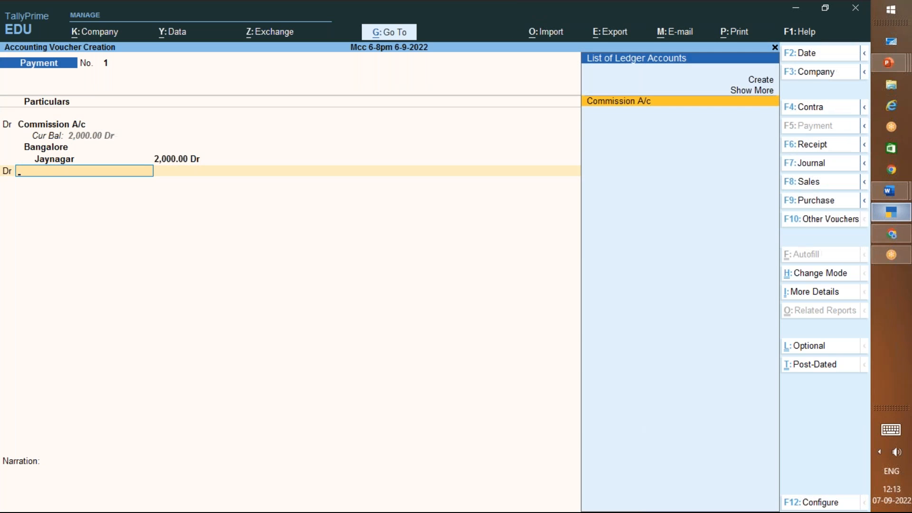
key(ctrl)
key(alt+c)
text(Rent)
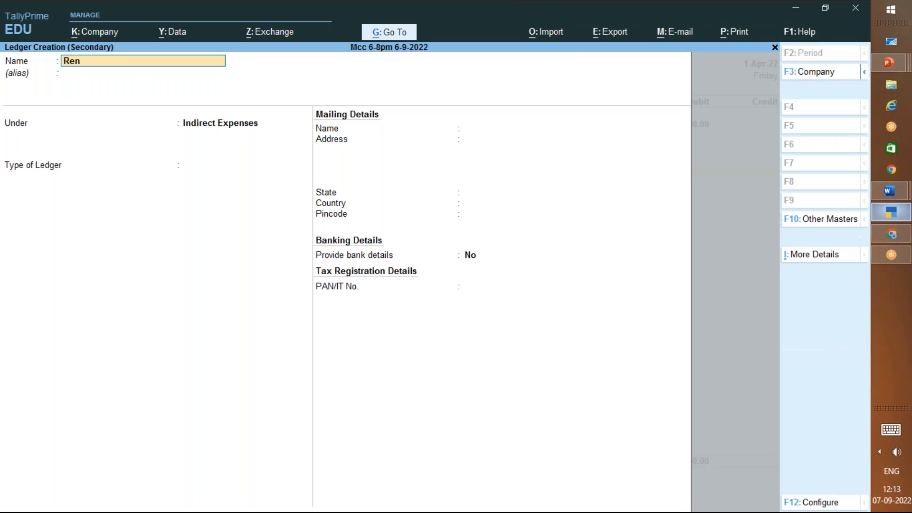
key(Return)
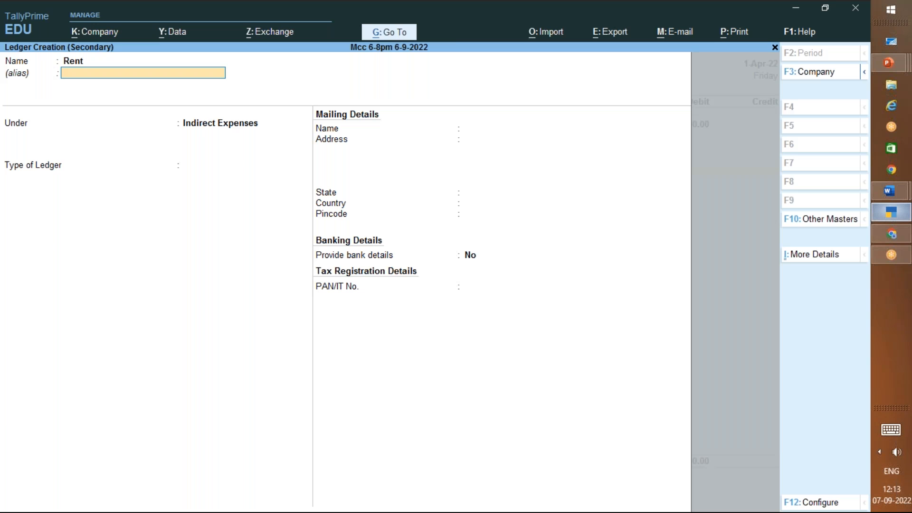
key(Return)
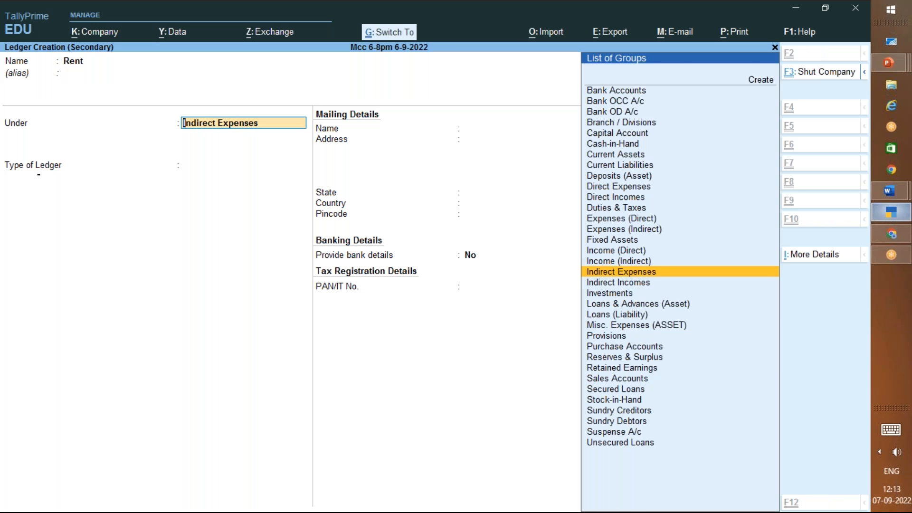
key(ctrl+a)
key(Return)
text(30000)
key(Return)
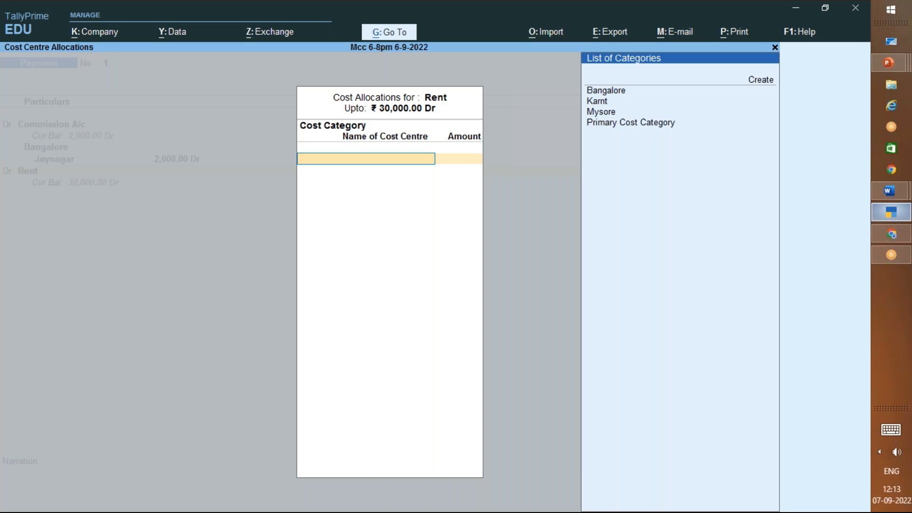
Step: Allocate the full 30,000 rent to the Jaynagar cost centre under the Bangalore cost category
key(Return)
key(Down)
key(Down)
key(Up)
key(Return)
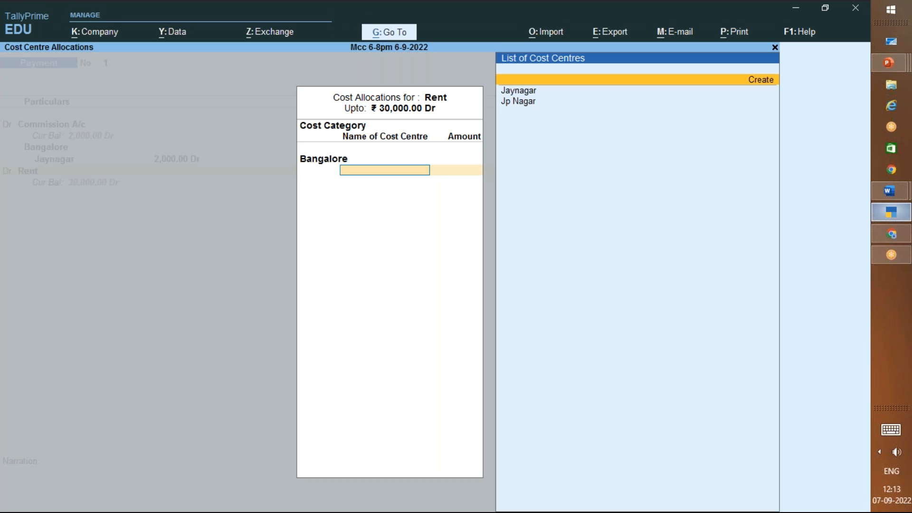
key(Down)
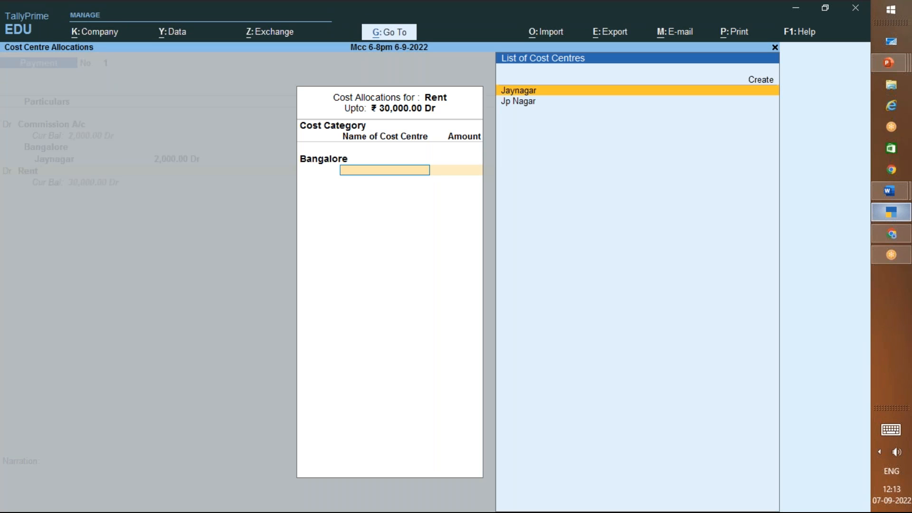
key(Return)
key(Return)
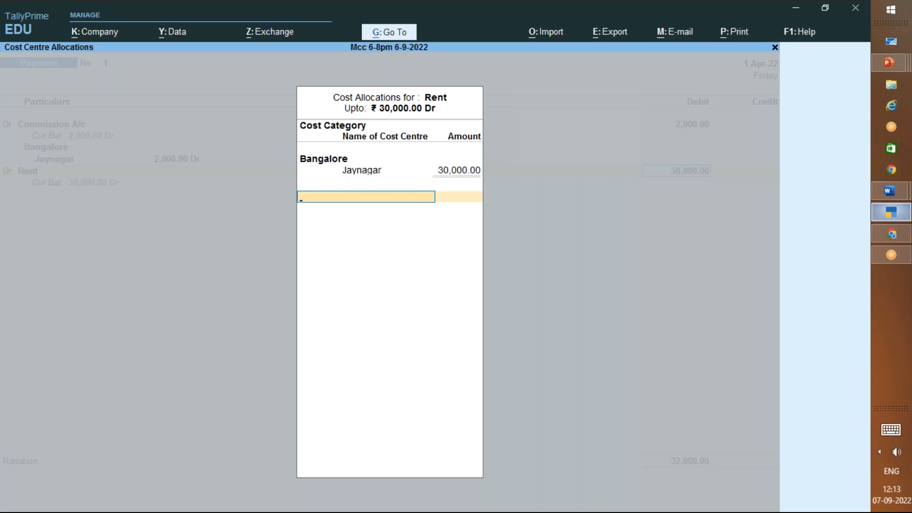
key(Return)
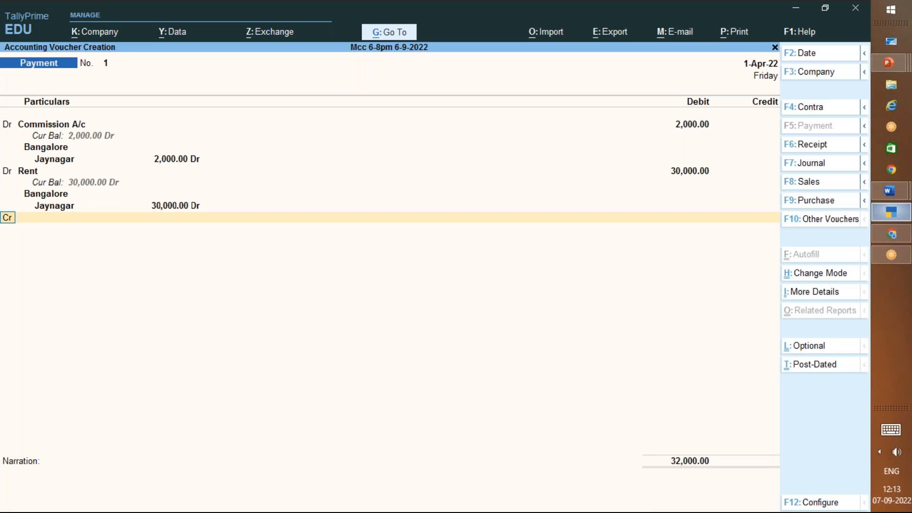
Step: Credit the Cash ledger with 32,000 to balance the payment voucher
key(Return)
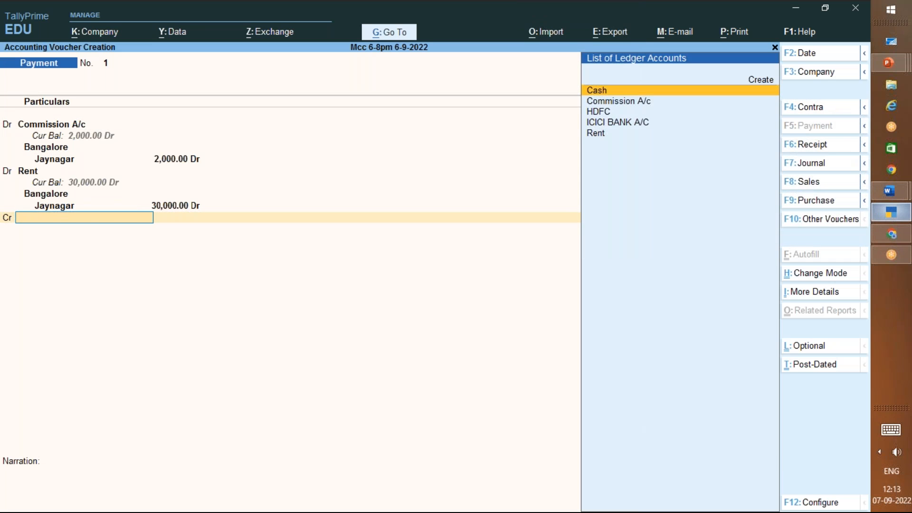
key(Return)
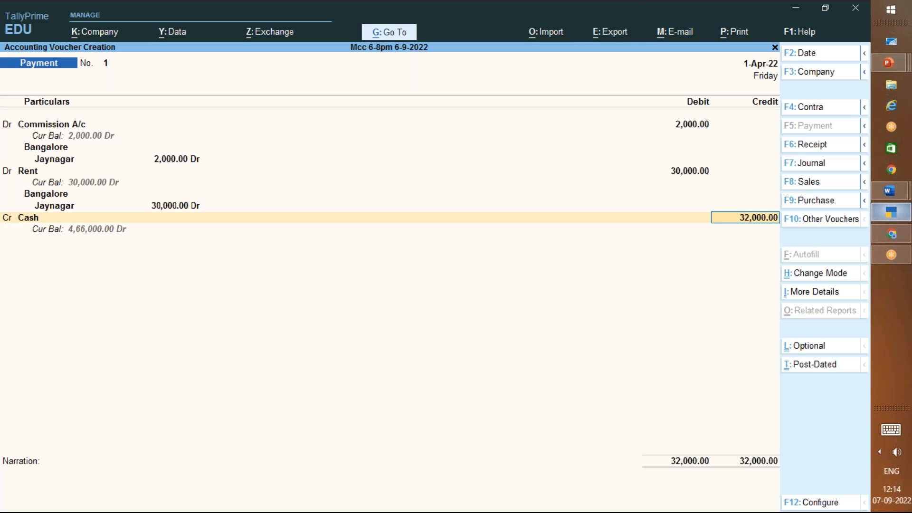
key(Return)
Step: Enter the voucher narration "being cash and commission paid"
text(being cash and commissi)
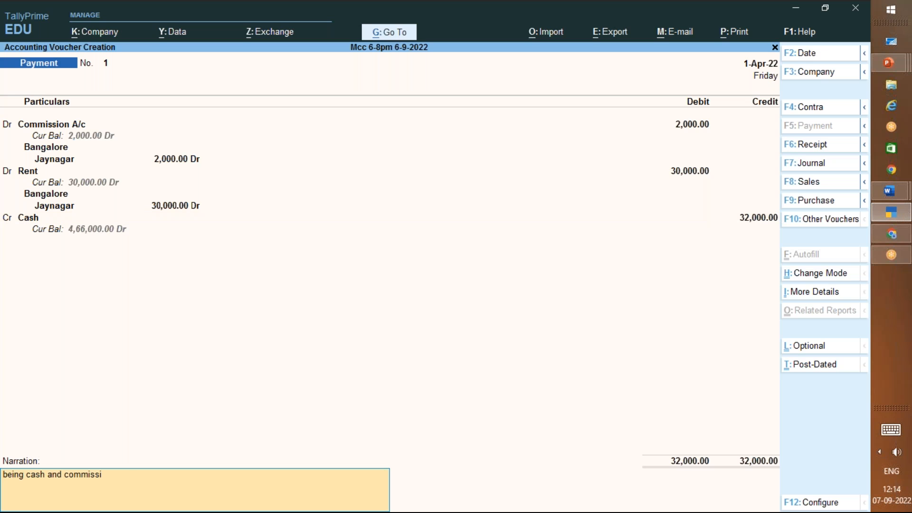
text(on paid by)
key(BackSpace)
key(BackSpace)
key(BackSpace)
key(Return)
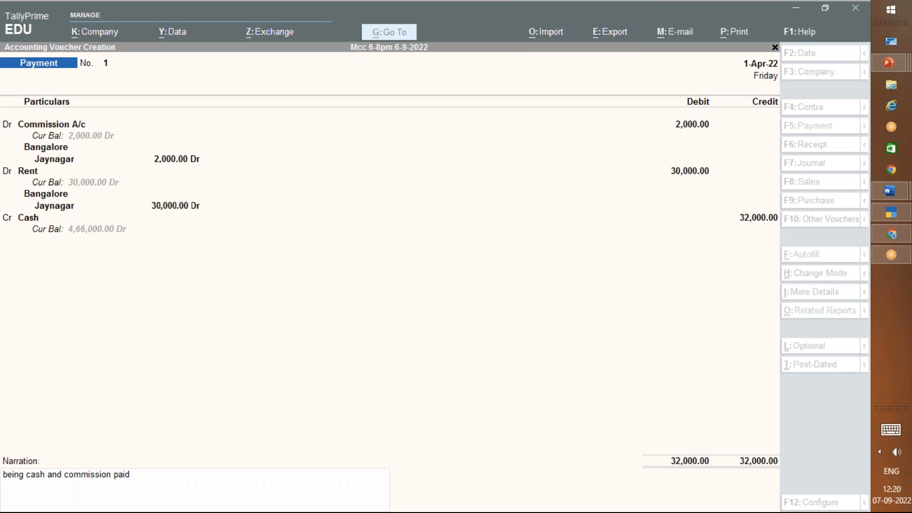
Step: Go back to the Commission A/c debit line and advance through its amount to its cost category
click(52, 124)
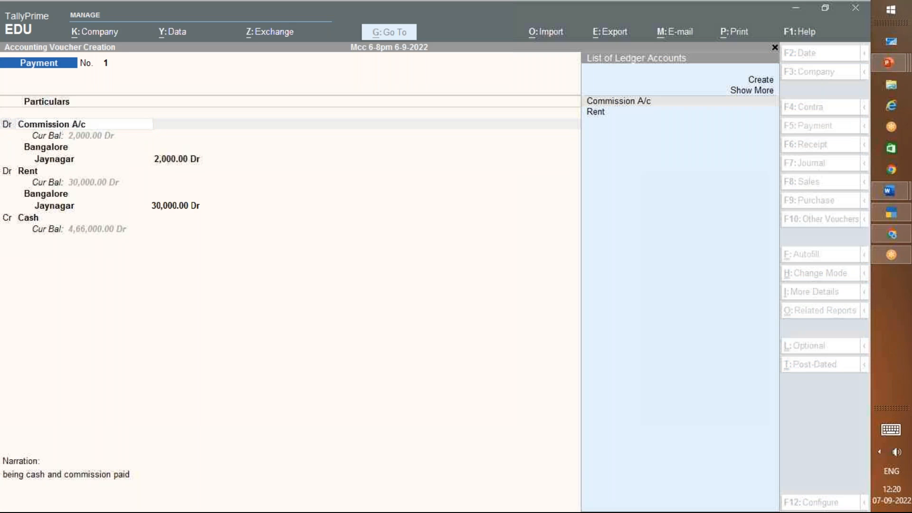
click(678, 124)
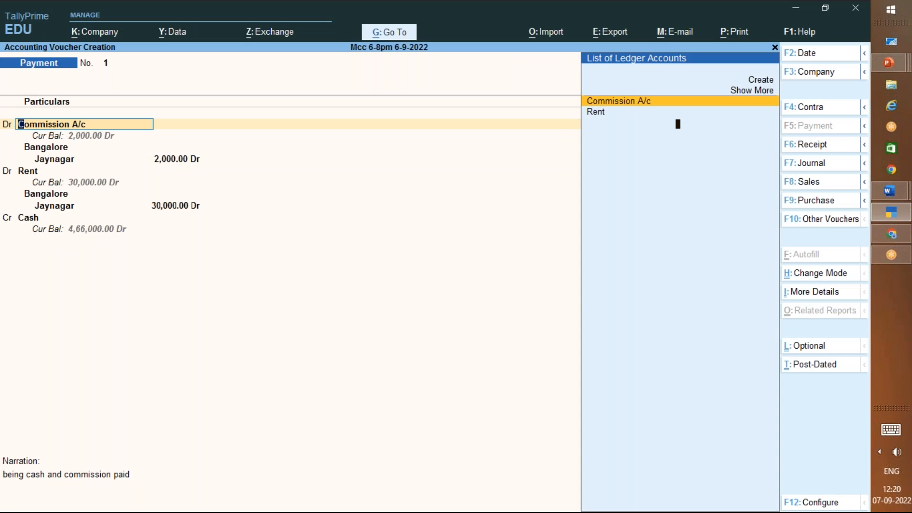
key(Return)
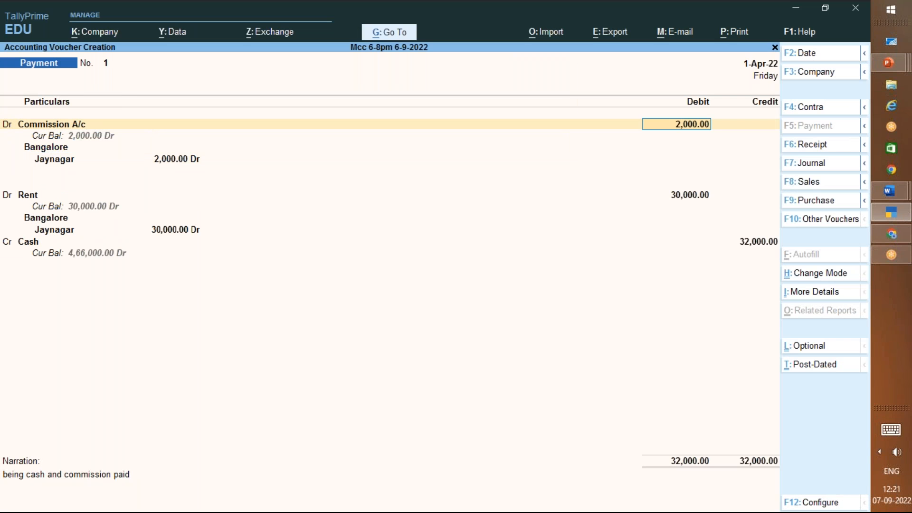
key(Return)
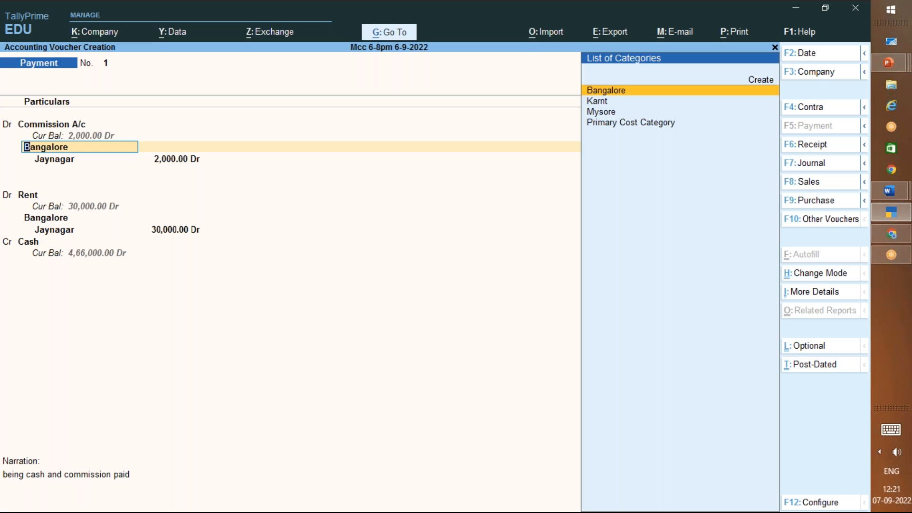
Step: Review the general settings in the voucher configuration through to the bank details, and accept the configuration
key(F12)
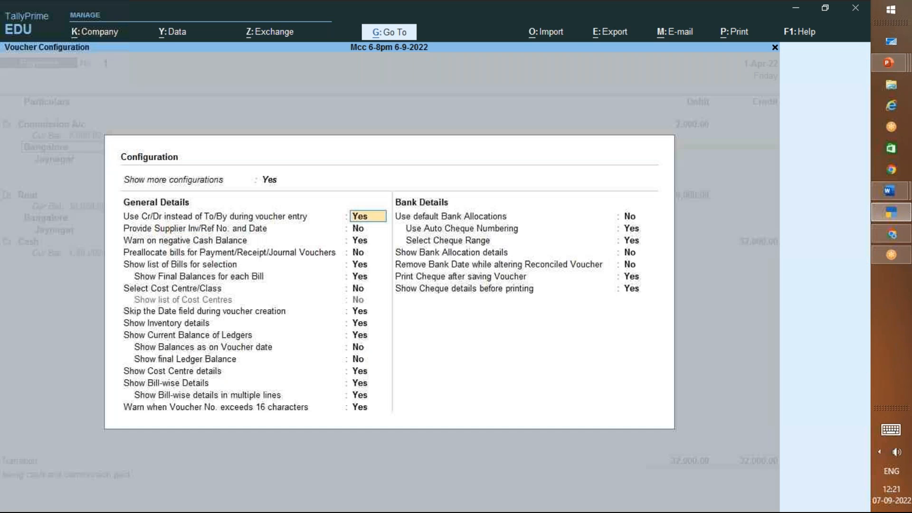
key(Down)
key(Down)
key(Down)
key(Down)
key(Down)
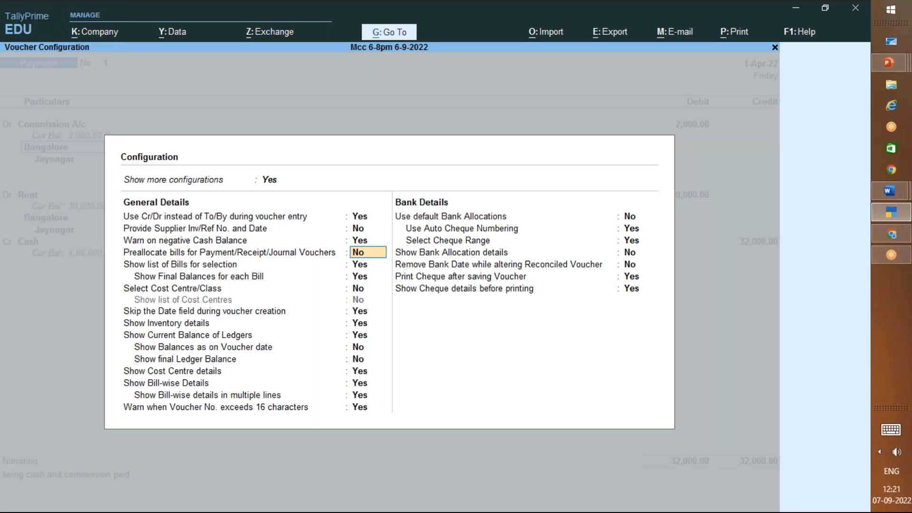
key(Down)
key(Down)
key(Down)
key(Down)
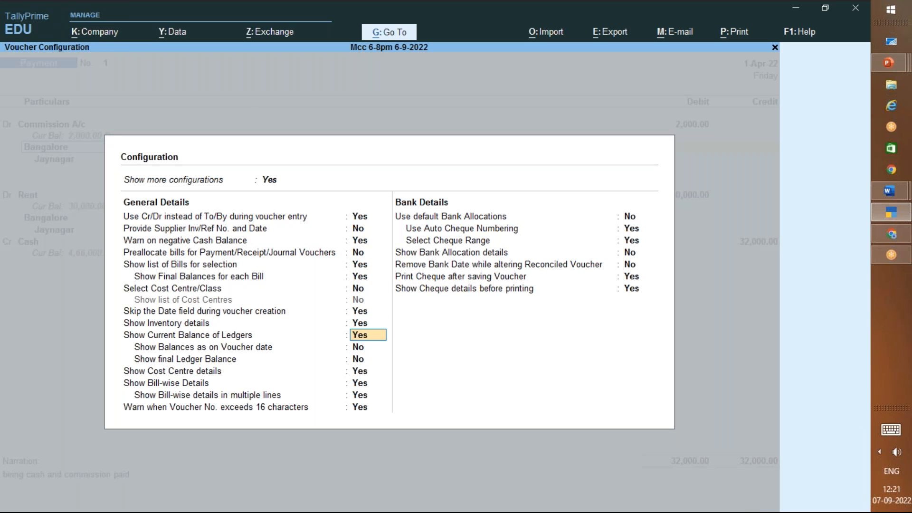
key(Down)
key(Down)
key(Down)
key(Down)
key(Down)
key(Down)
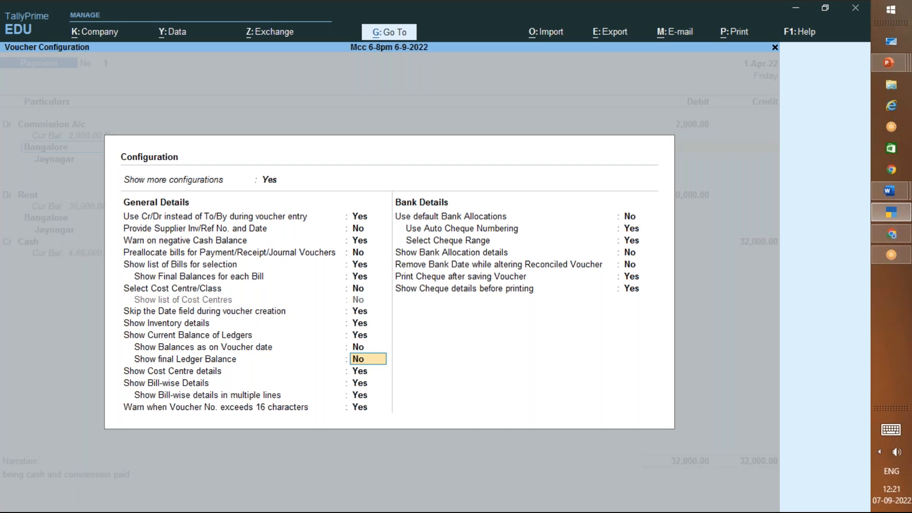
key(Down)
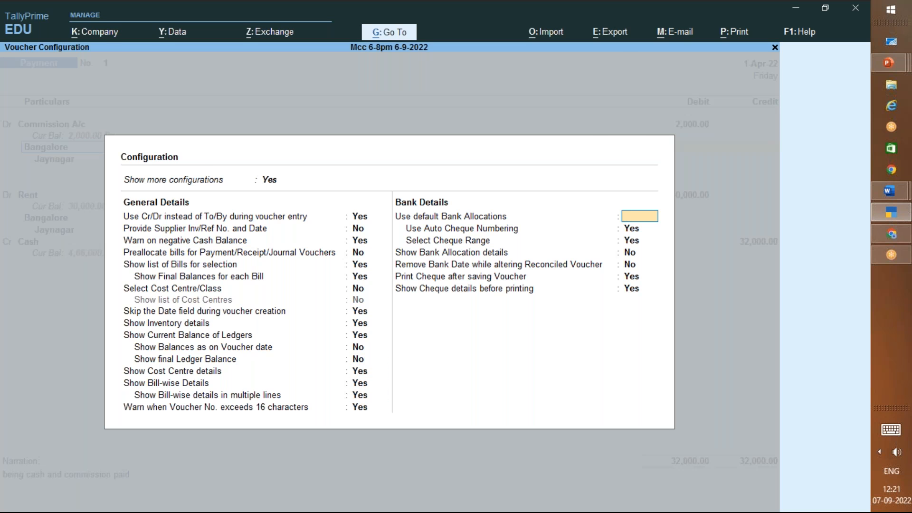
key(ctrl+a)
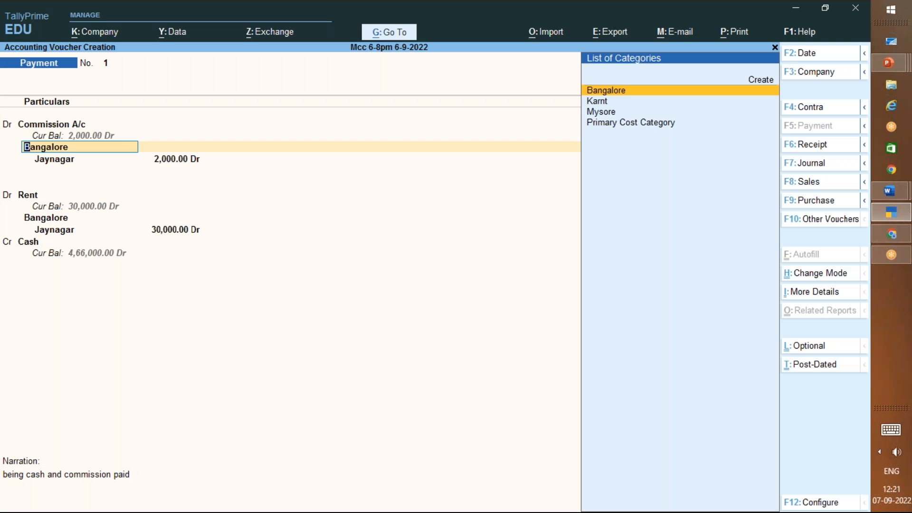
Step: Examine the company's accounting features, including bill-wise entry, cost centres and interest calculation
key(F11)
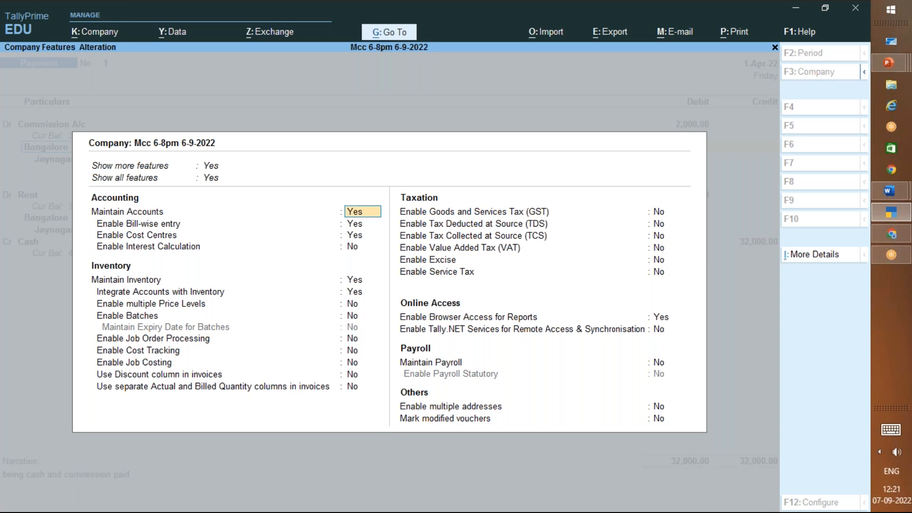
key(Down)
key(Down)
key(Down)
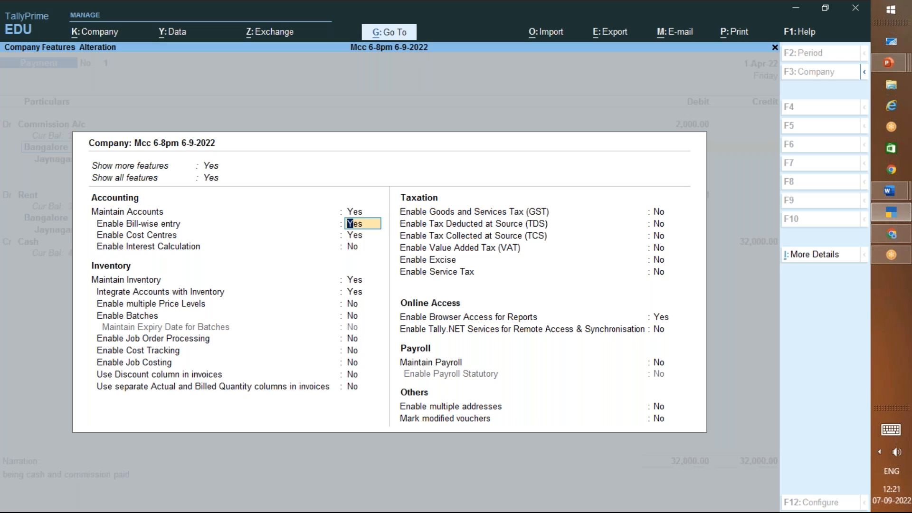
key(Up)
key(Up)
key(Return)
key(Return)
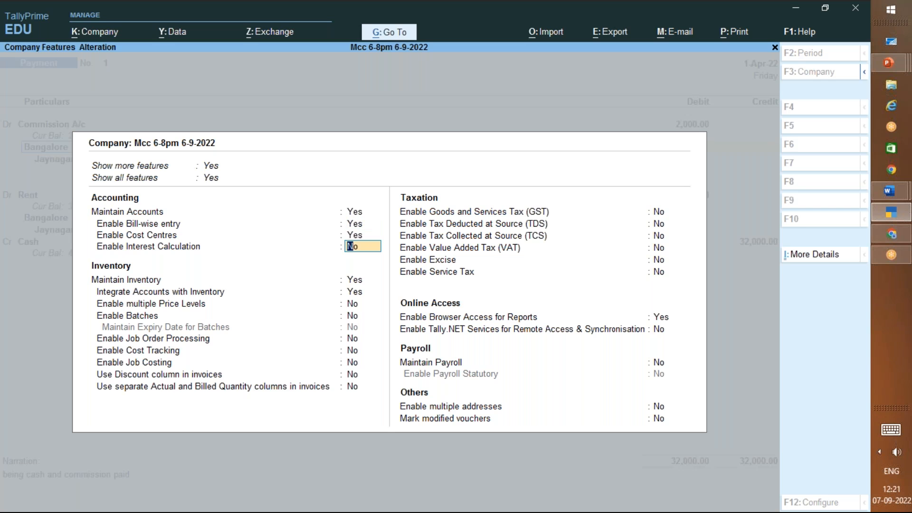
key(Up)
key(Up)
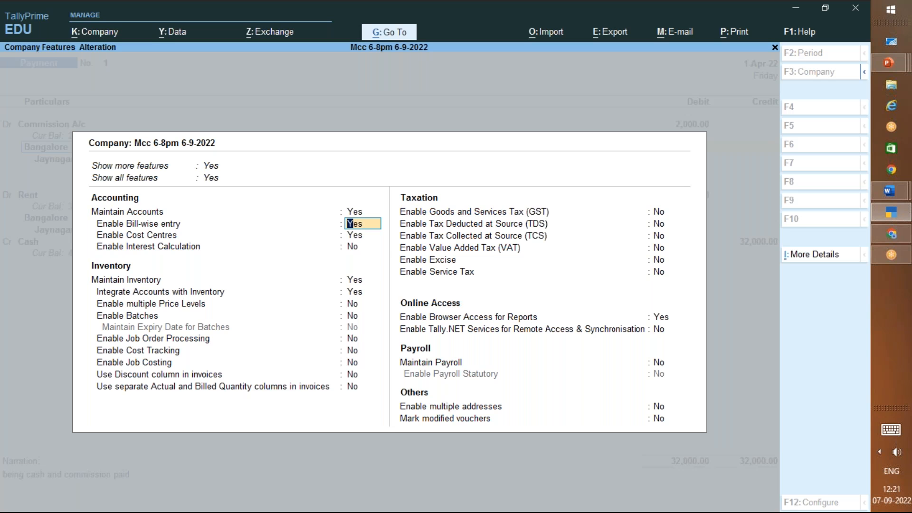
Step: Go through the company's inventory features as far as the batches option, and accept the company features
key(Up)
key(Down)
key(Down)
key(Down)
key(Down)
key(Down)
key(Down)
key(Down)
key(Down)
key(Down)
key(Up)
key(Up)
key(Up)
key(Up)
key(Up)
key(Up)
key(Up)
key(Up)
key(Up)
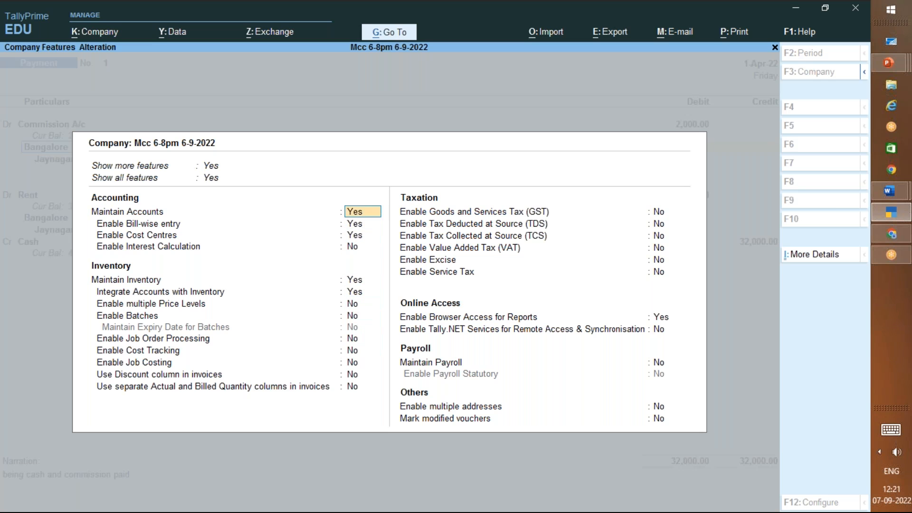
key(Up)
key(Return)
key(Down)
key(Down)
key(Down)
key(Down)
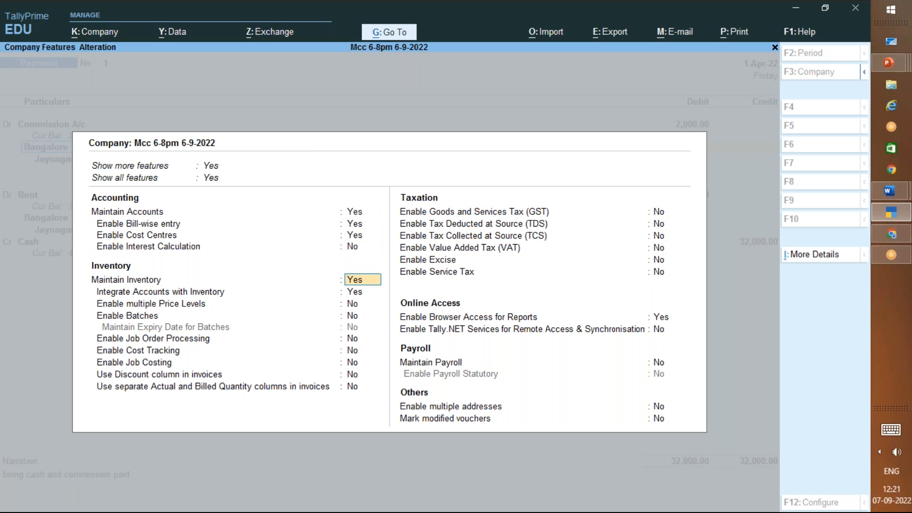
key(Down)
key(Down)
key(Down)
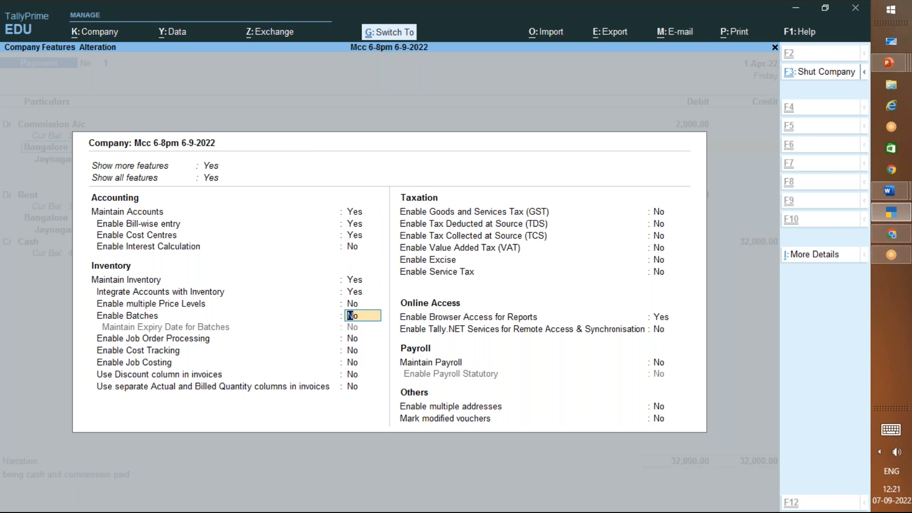
key(ctrl+a)
Step: Reopen the voucher configuration and check the Select Cost Centre/Class and Show Cost Centre details options
key(F12)
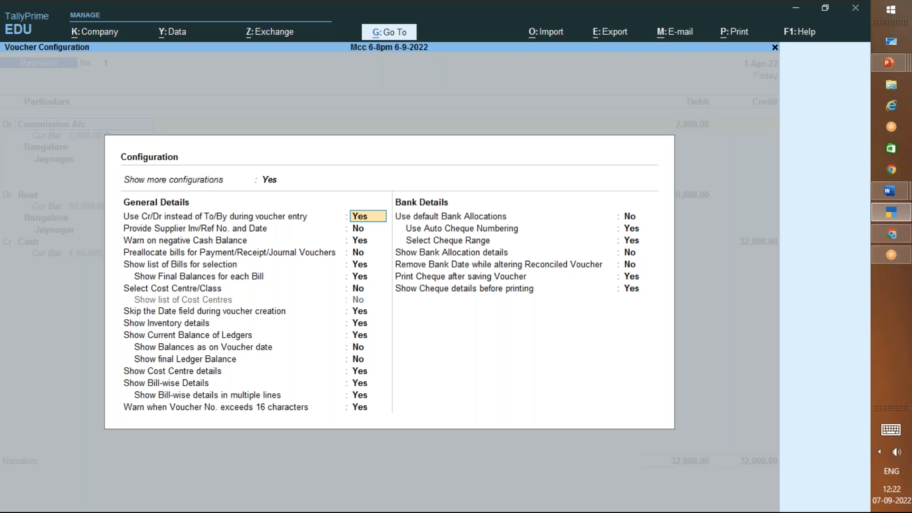
key(Down)
key(Down)
key(Down)
key(Down)
key(Down)
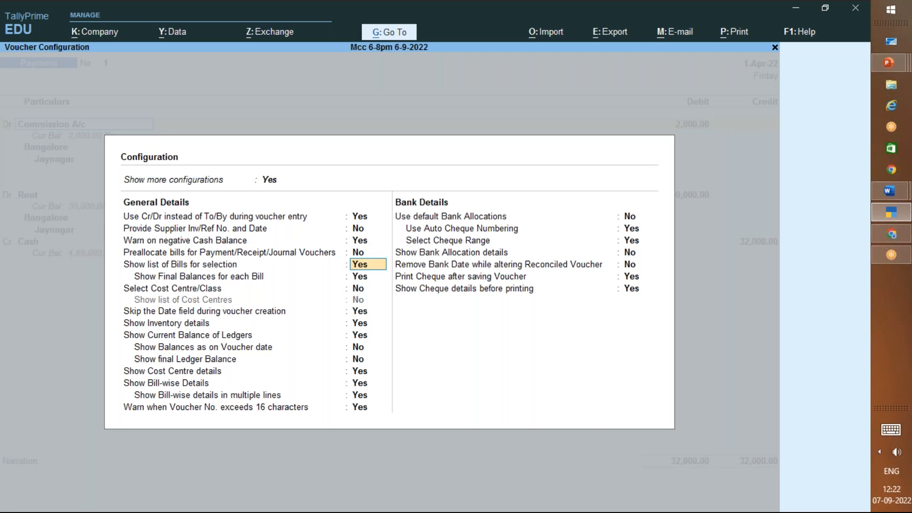
key(Down)
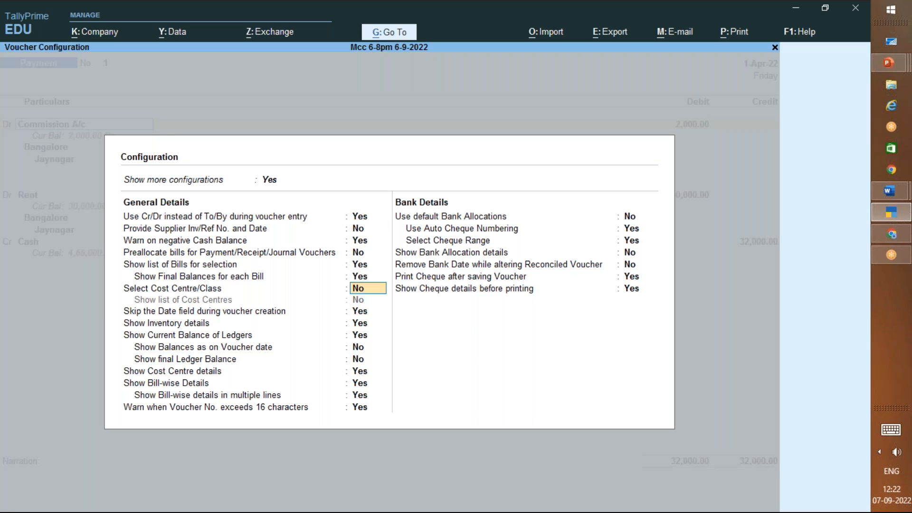
key(Down)
key(Down)
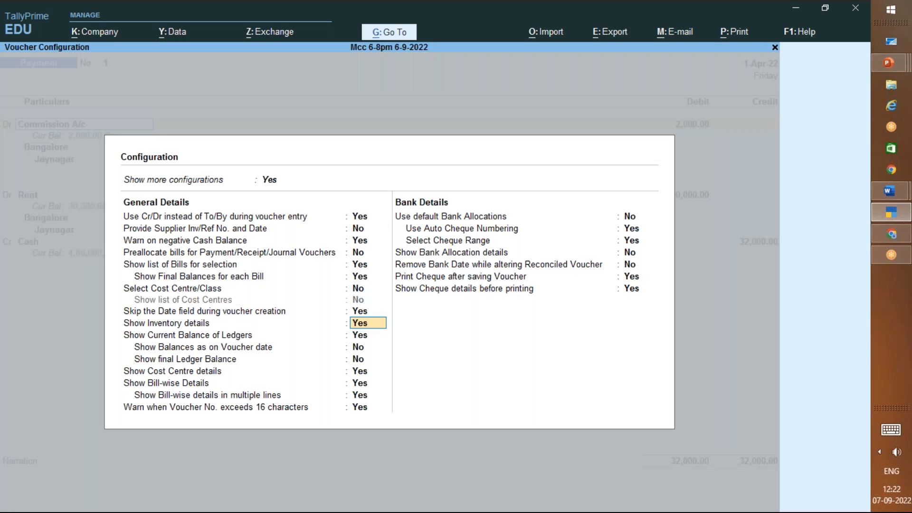
key(Down)
key(Down)
key(Down)
key(Down)
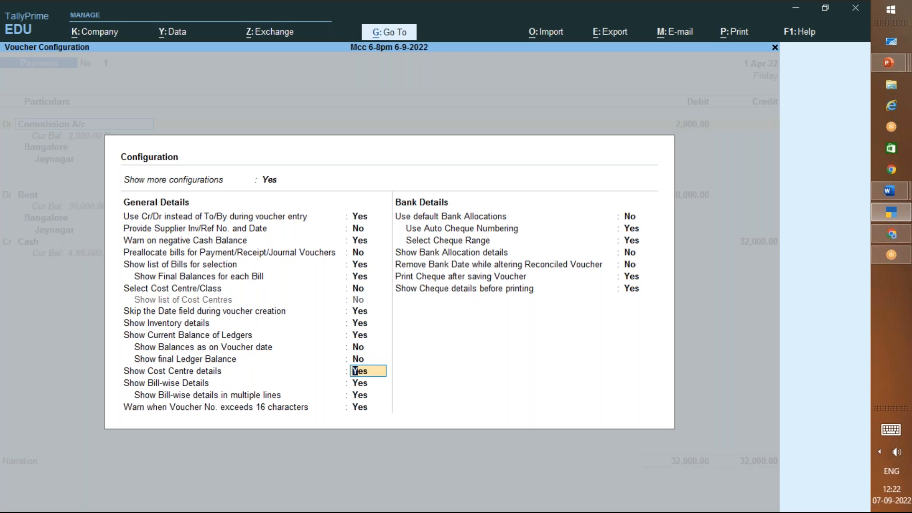
Step: Check the bill-wise options and the bank allocation and cheque options in the voucher configuration
key(Return)
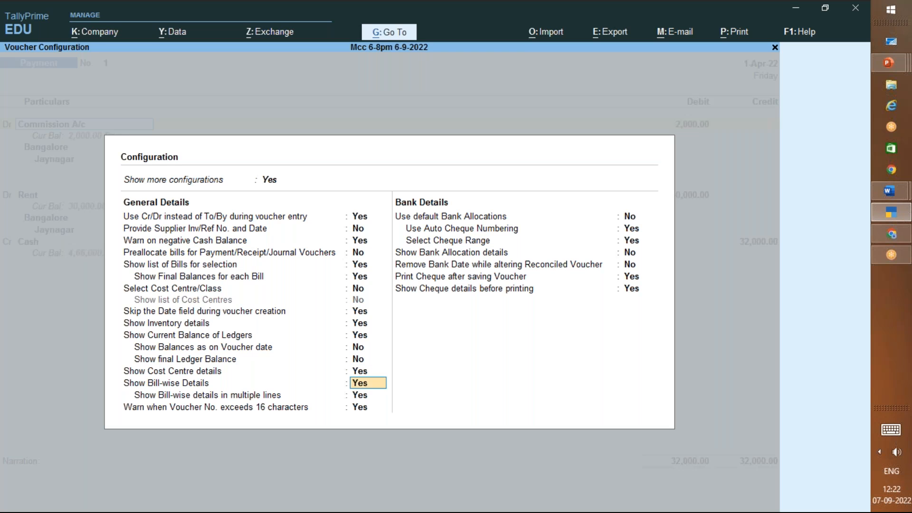
key(Return)
key(Return)
key(Return)
key(Return)
key(Return)
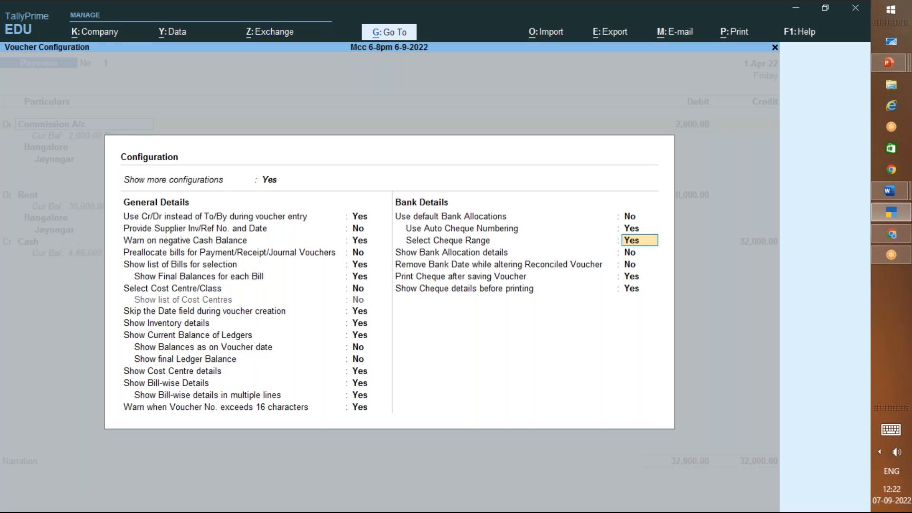
key(Return)
key(Return)
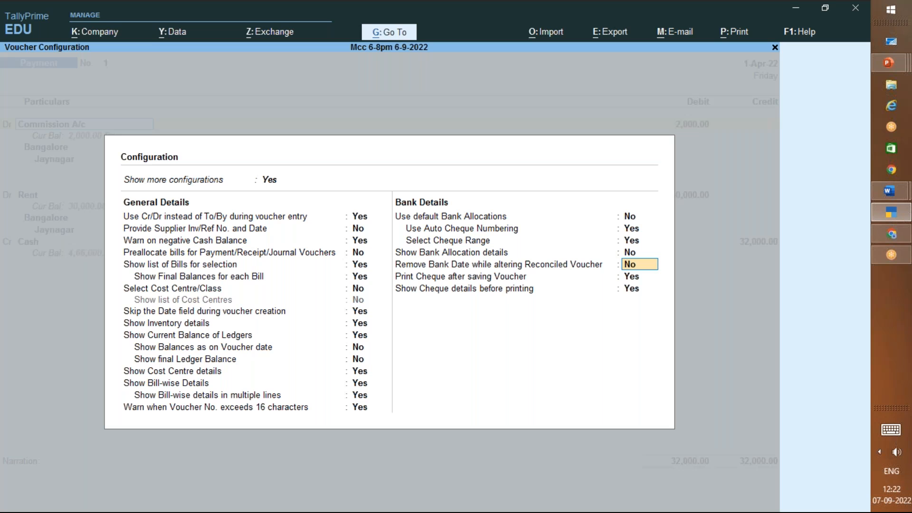
Step: Recheck the Show Cost Centre details option and the settings after it, and accept the voucher configuration
key(Up)
key(Up)
key(Up)
key(Up)
key(Up)
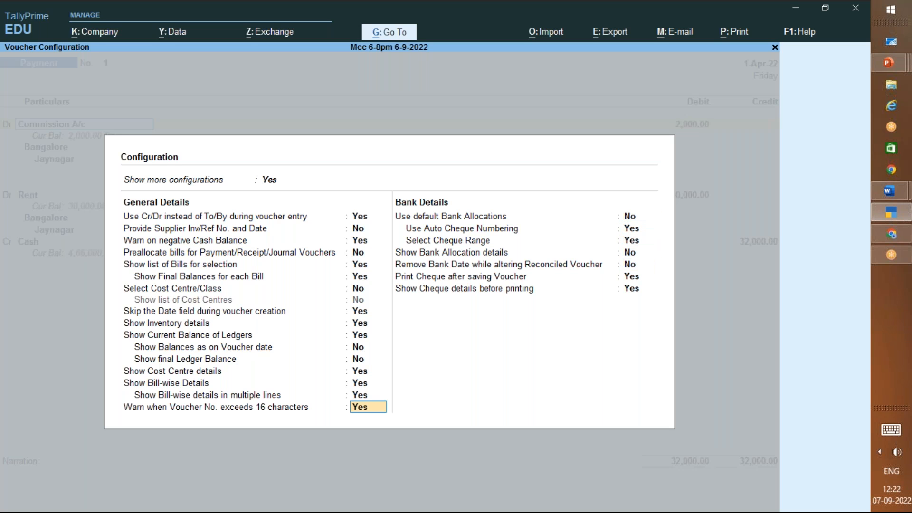
key(Up)
key(Up)
key(Up)
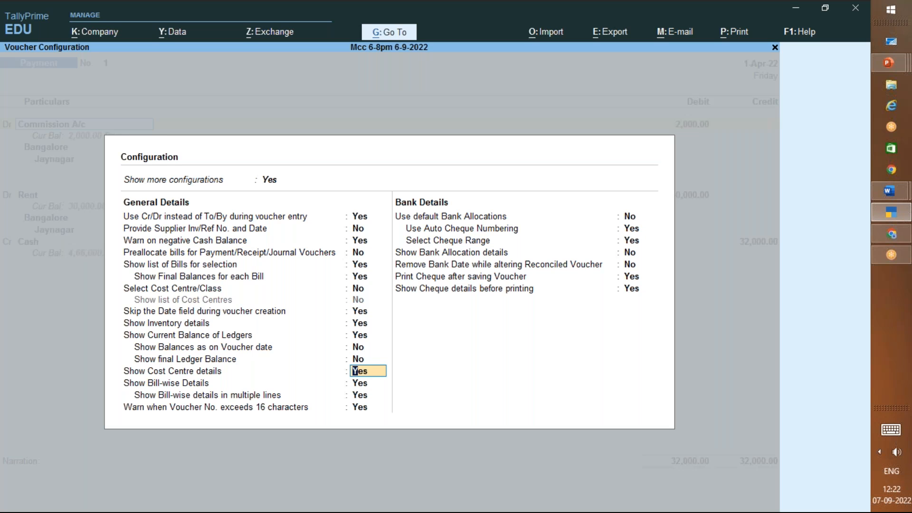
key(Down)
key(Down)
key(Down)
key(Down)
key(Down)
key(Down)
key(Down)
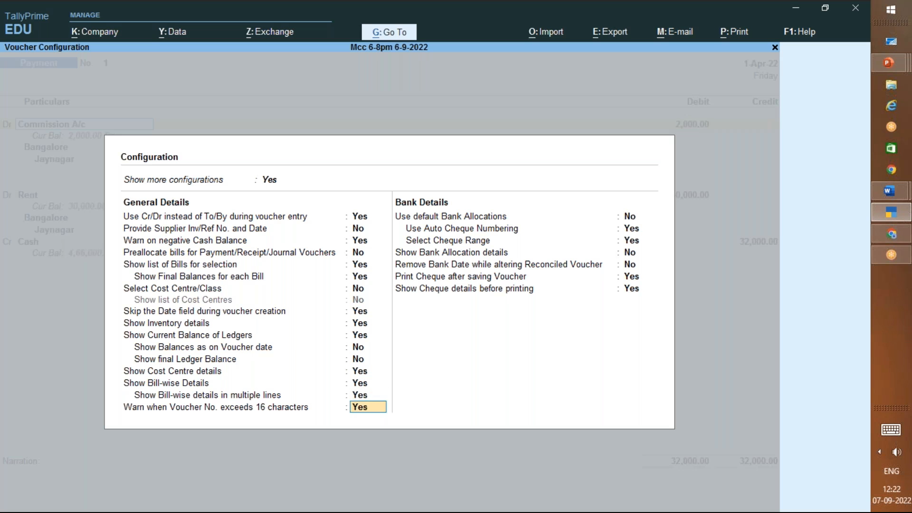
key(Down)
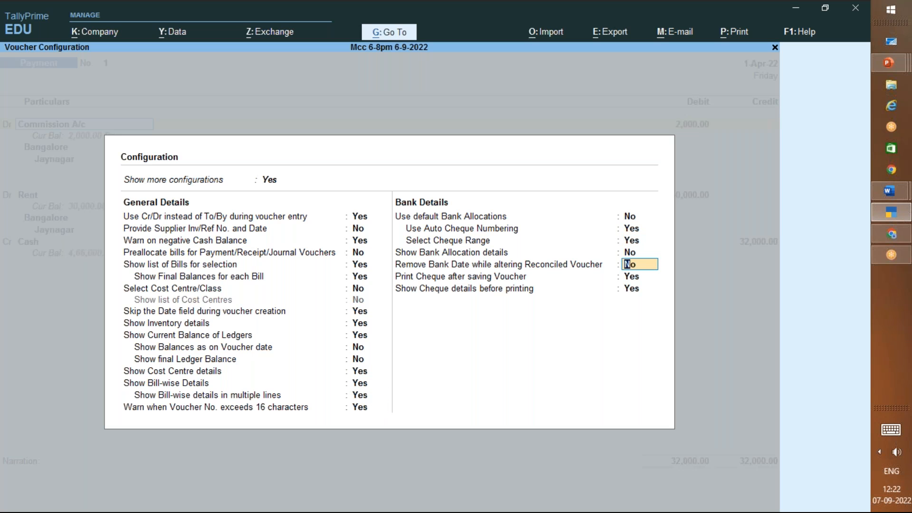
key(ctrl+a)
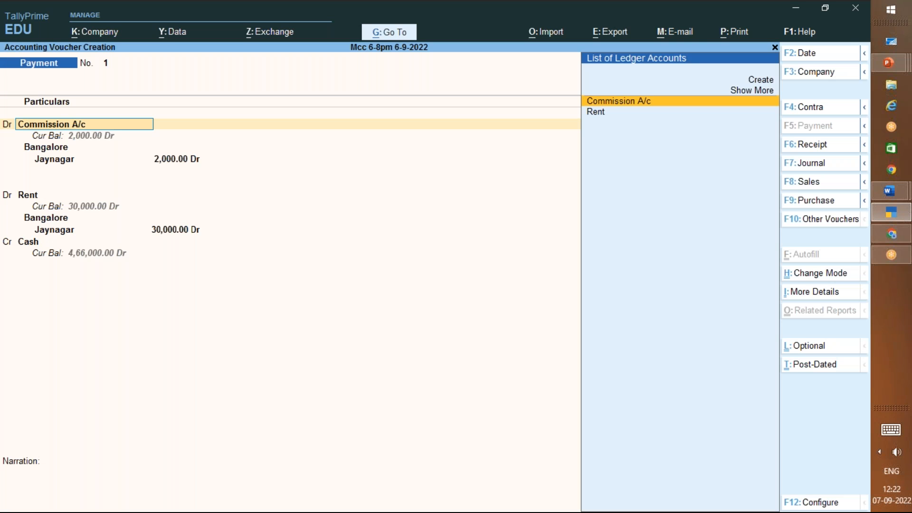
key(alt)
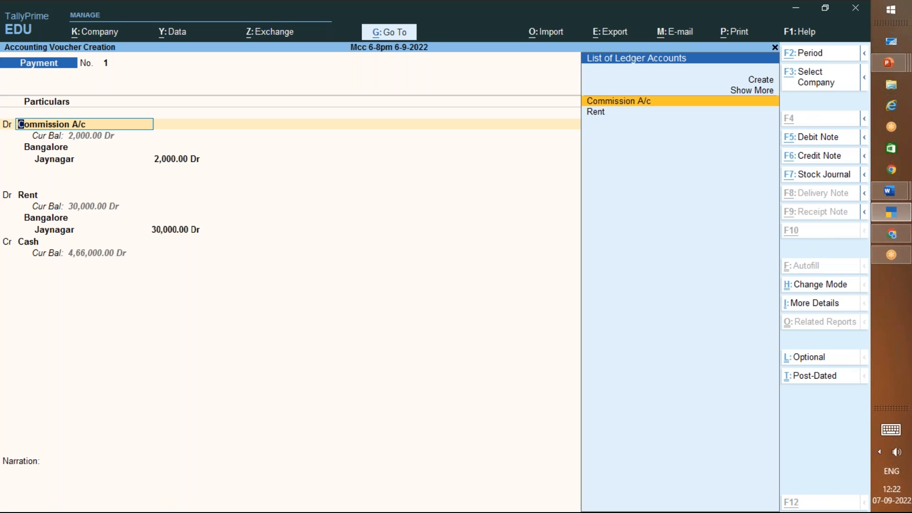
key(ctrl)
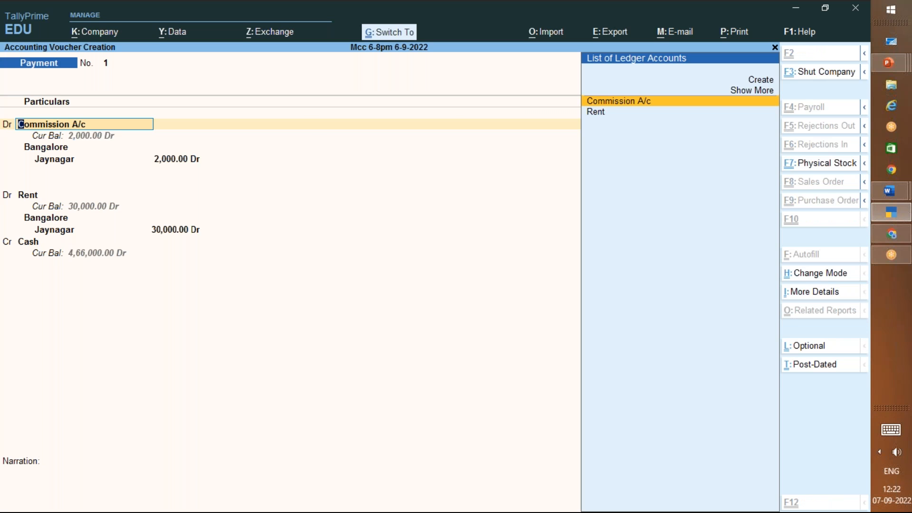
key(ctrl+Return)
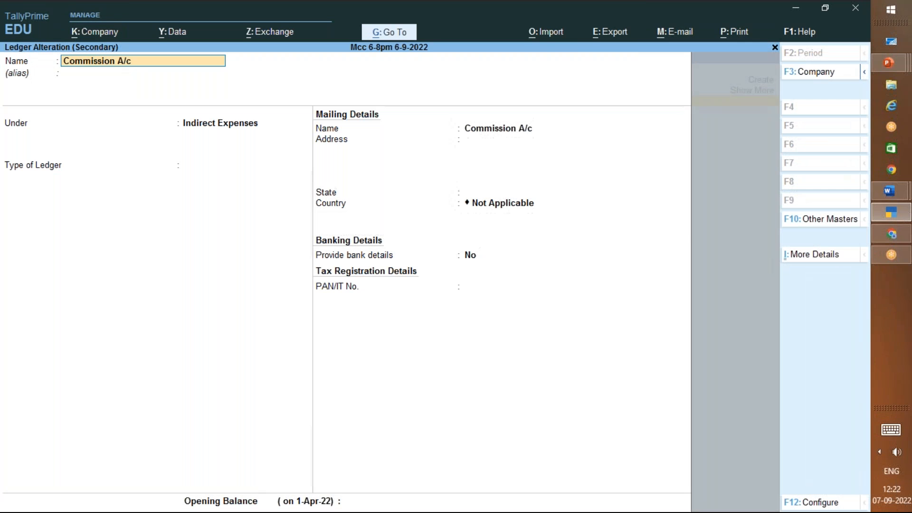
key(BackSpace)
key(Escape)
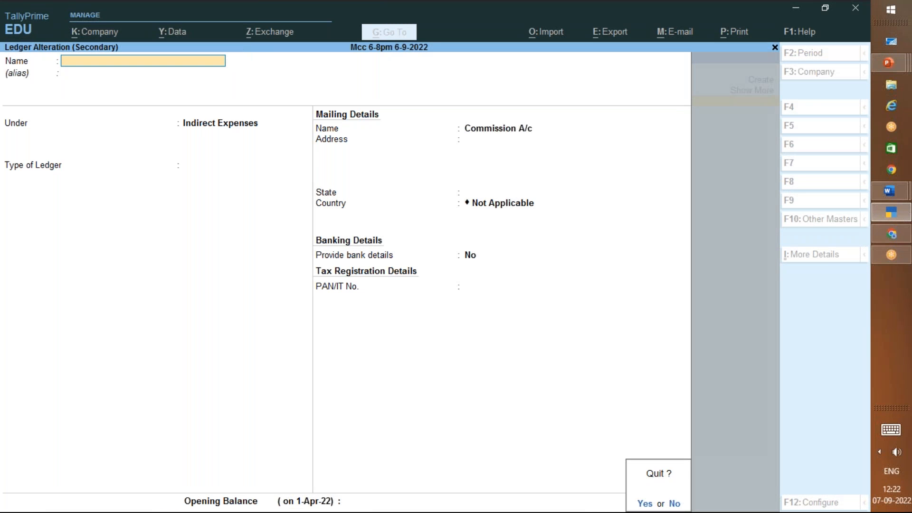
key(y)
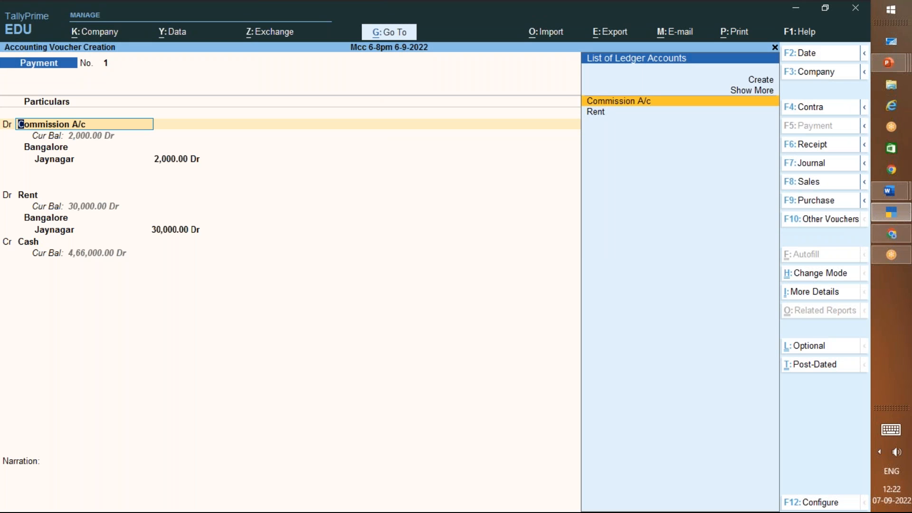
Step: Check the Show more configurations option in the voucher configuration and close it without changes
key(F12)
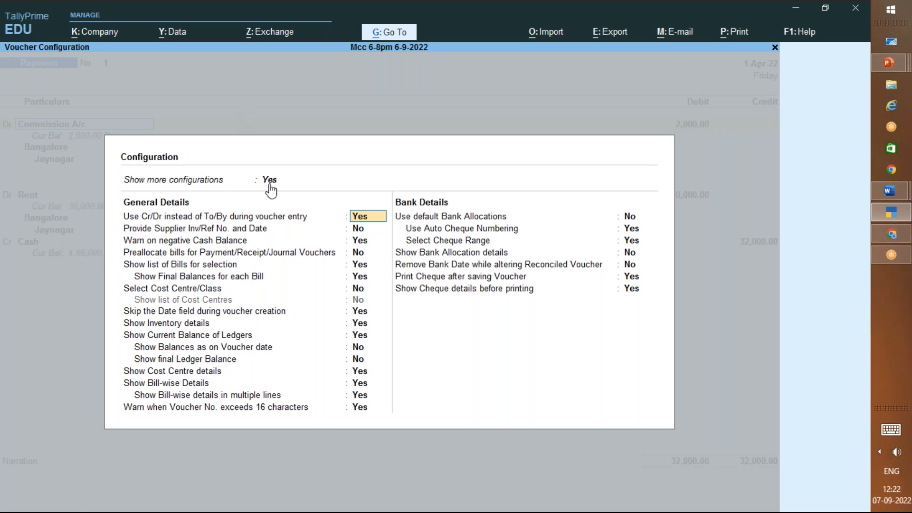
key(Up)
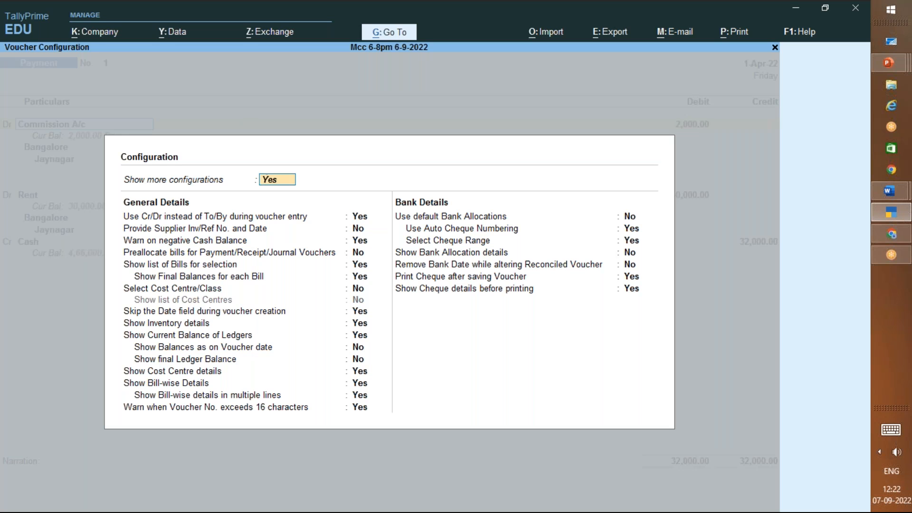
key(Down)
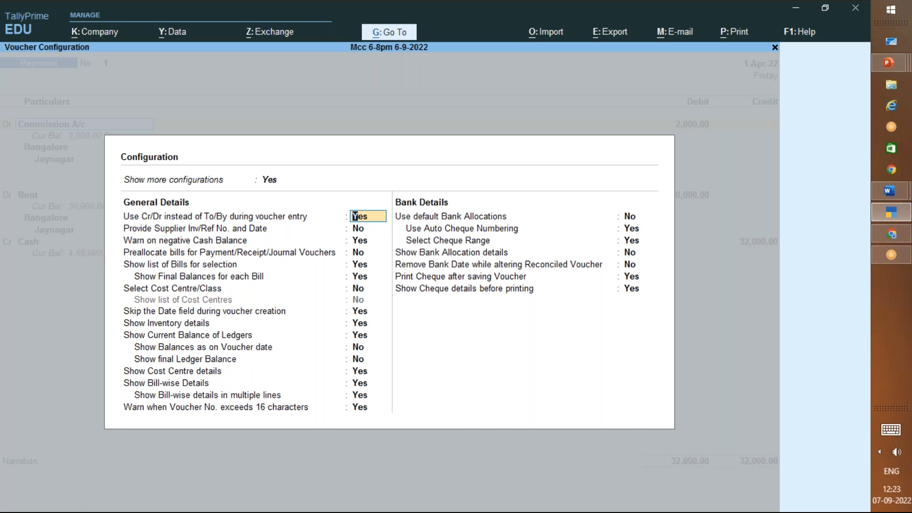
key(Escape)
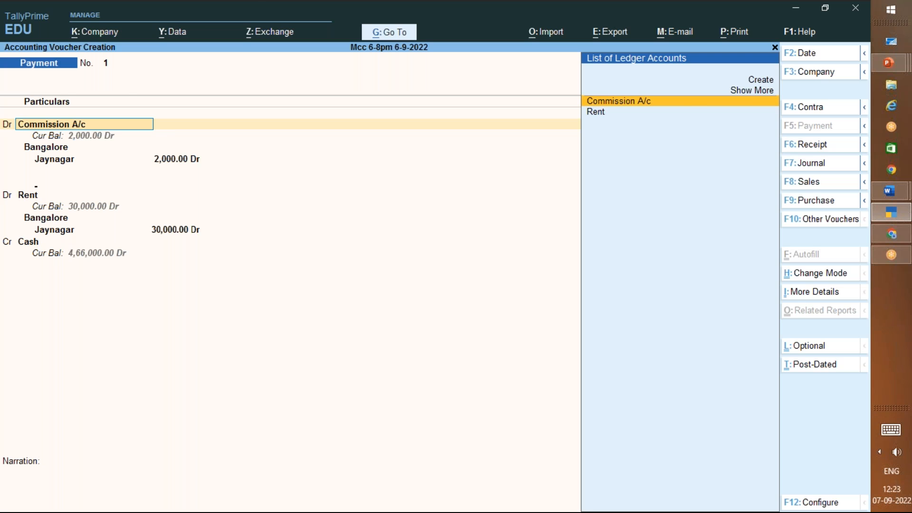
Step: Switch to the MAPR.pptx presentation, read the practical exercises on payment vouchers, and return to TallyPrime
click(35, 186)
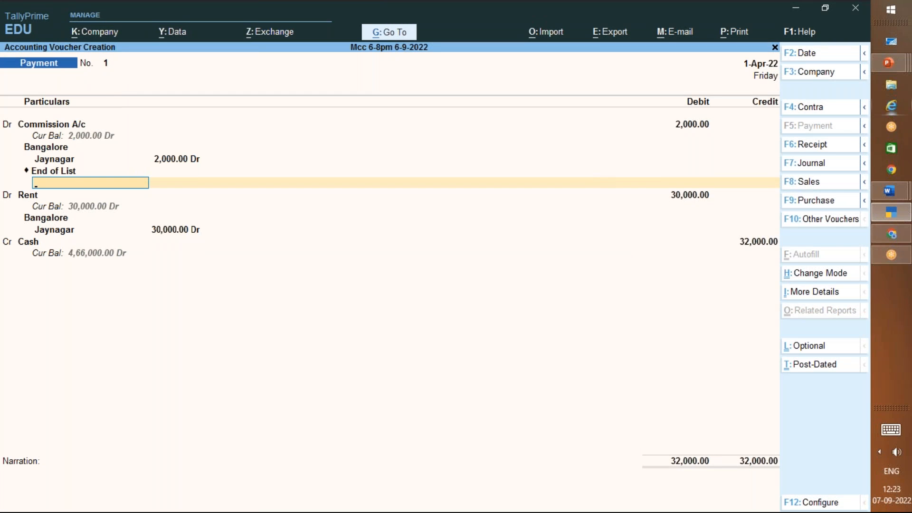
click(891, 62)
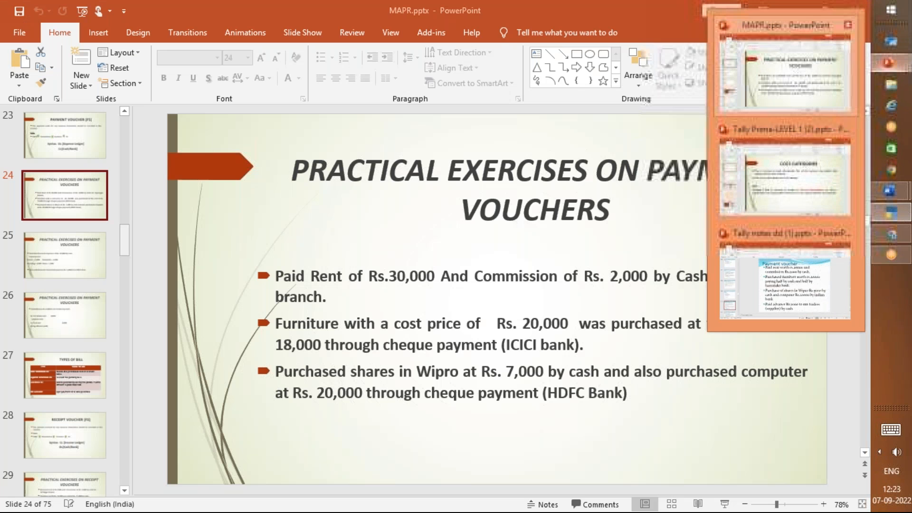
click(784, 71)
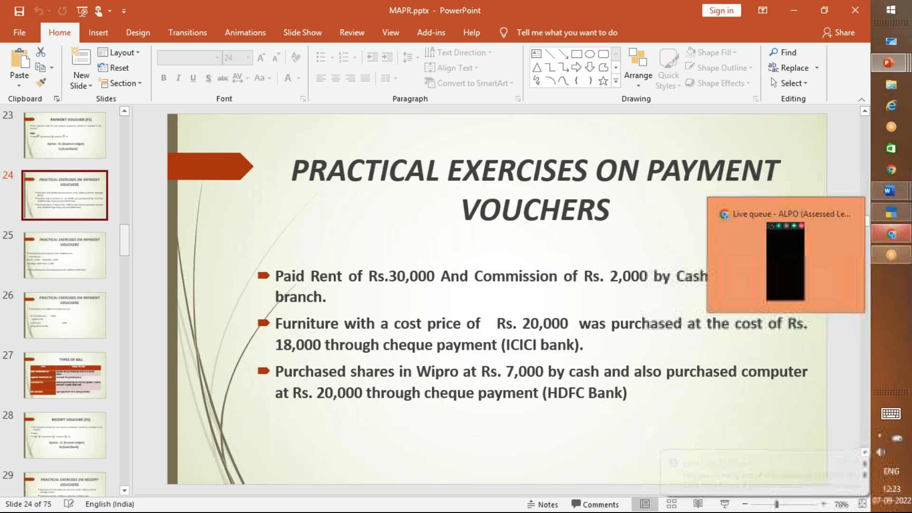
click(891, 213)
key(alt+c)
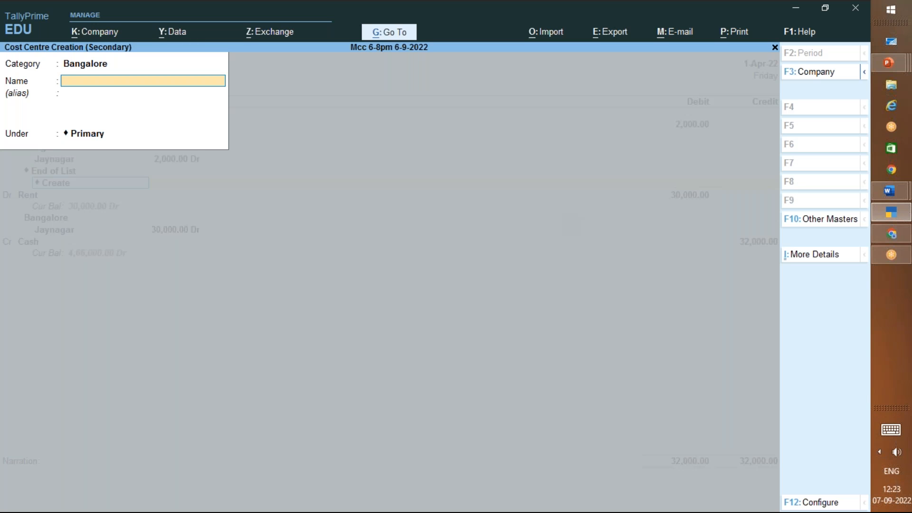
key(Escape)
key(y)
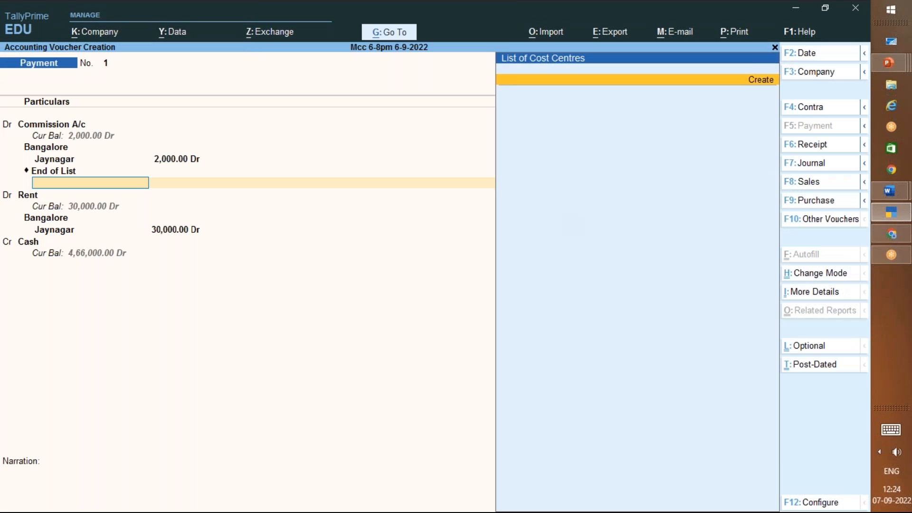
Step: Remove the extra End of List line and blank cost centre line under the Commission A/c entry
key(Return)
key(space)
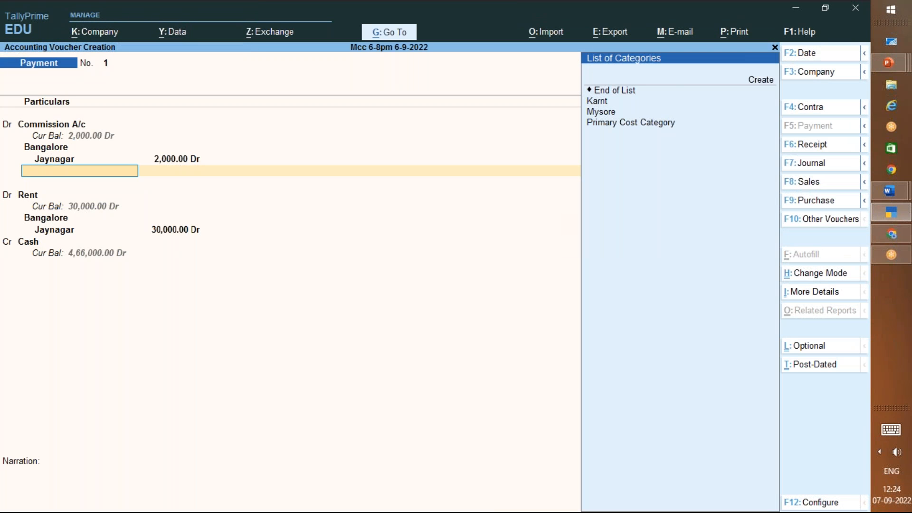
key(Return)
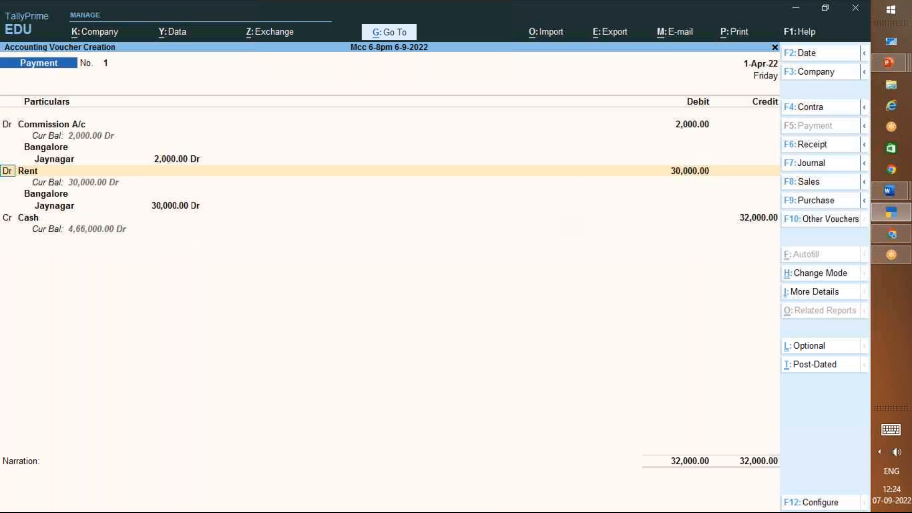
Step: Keep the rent and cash entries as they are, leave the narration empty, and accept the payment voucher
key(Return)
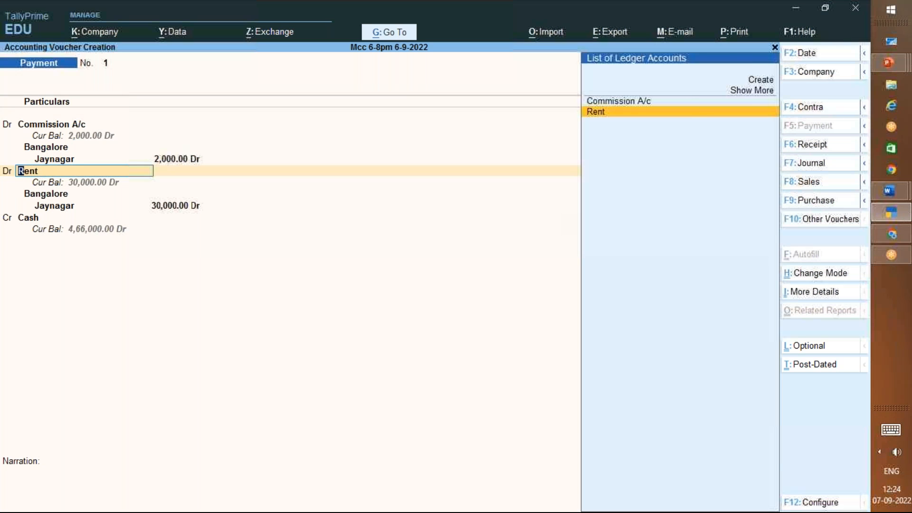
key(Return)
key(Return)
key(Return)
key(Return)
key(Return)
key(Return)
key(Return)
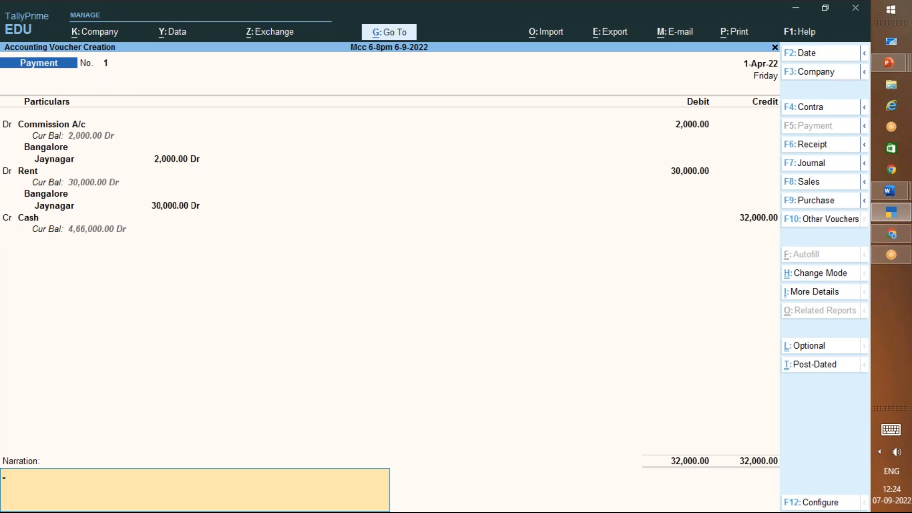
key(Return)
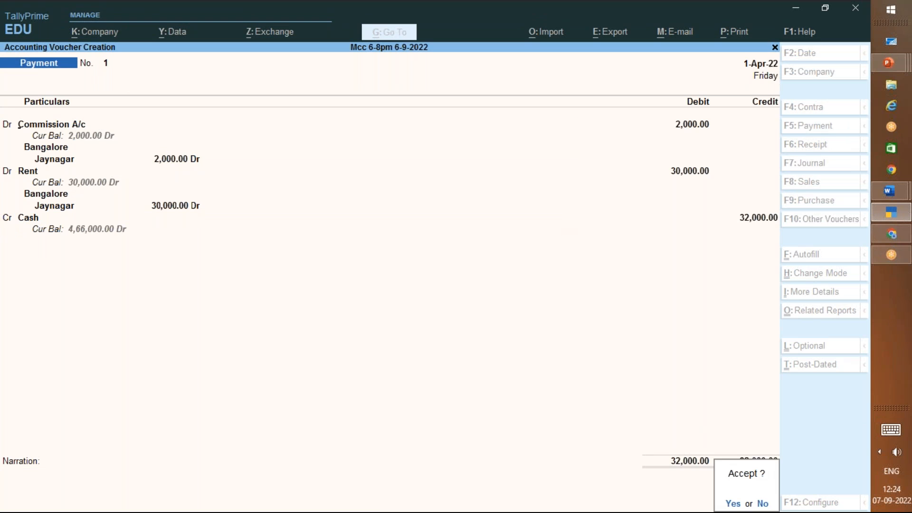
key(Return)
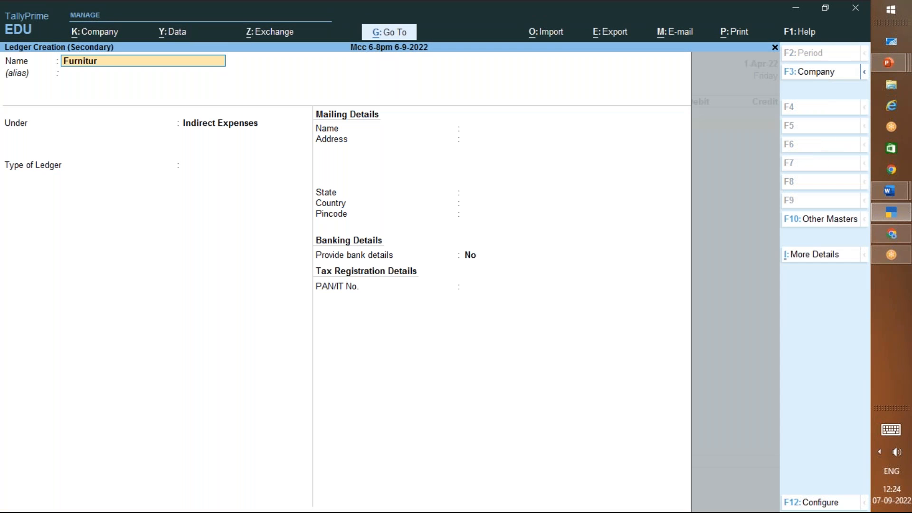
Step: Create the Furniture ledger under Fixed Assets from the debit line of the new payment voucher
text(e4,)
key(BackSpace)
key(BackSpace)
key(Return)
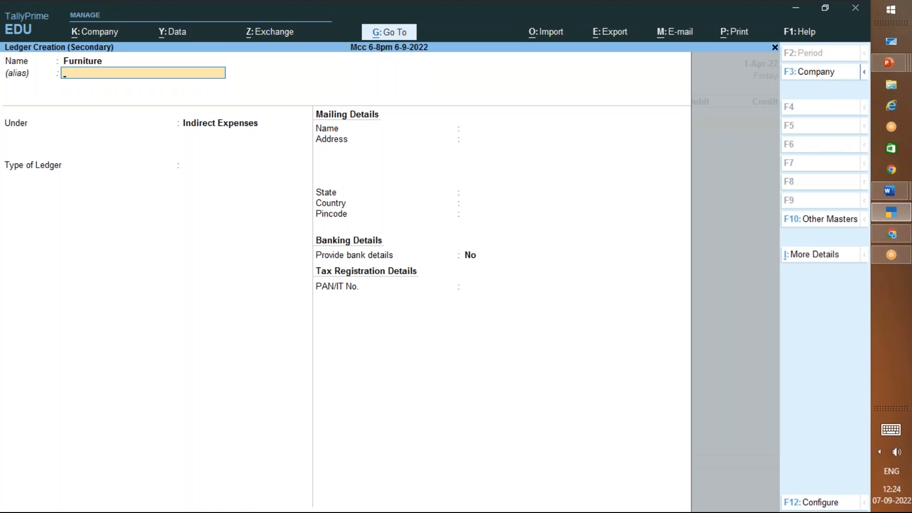
key(Return)
text(Fi)
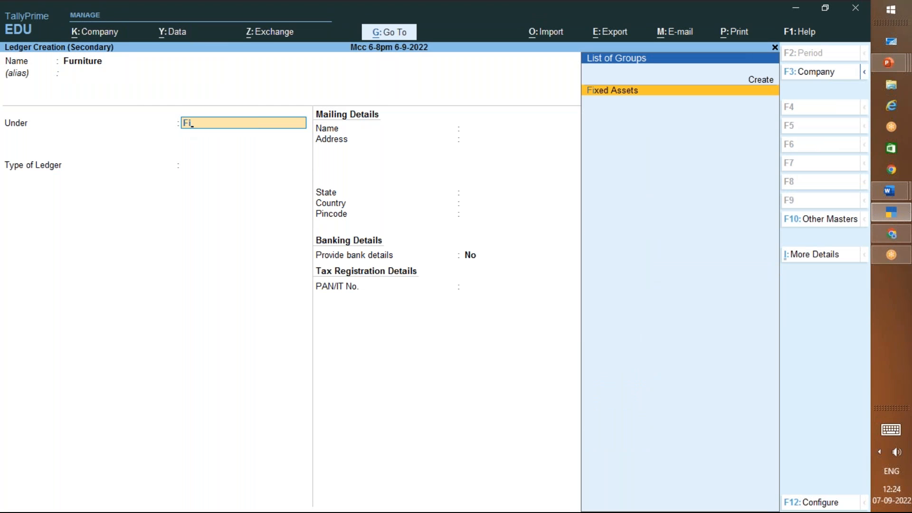
key(Return)
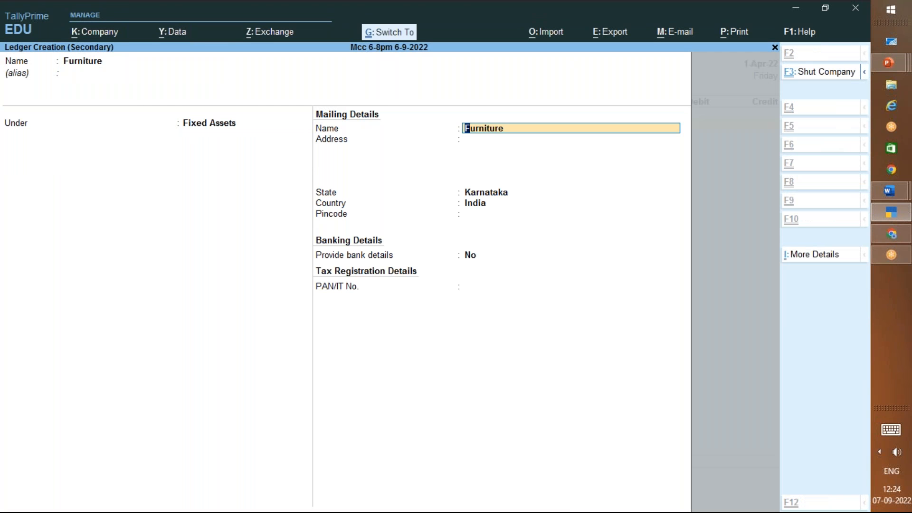
key(ctrl+a)
key(Return)
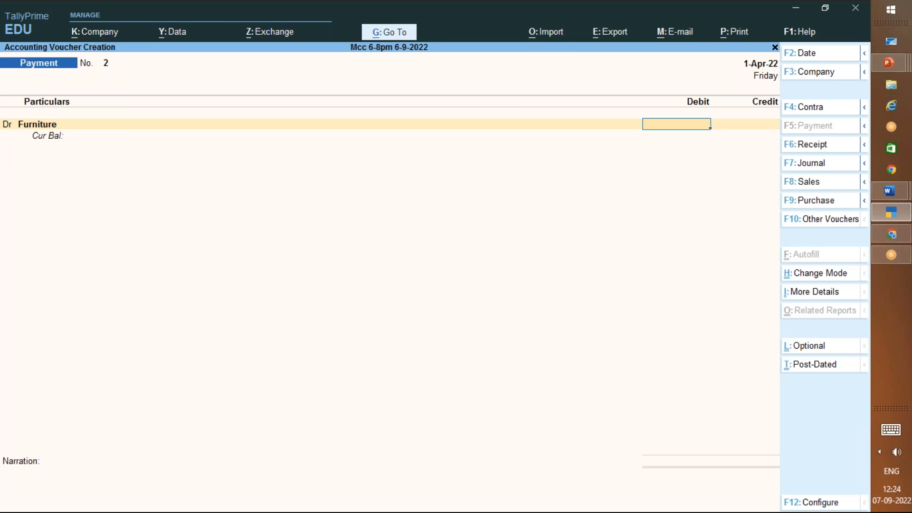
Step: Debit Furniture with 18,000 and choose ICICI BANK A/C as the credit ledger
text(18000)
key(Return)
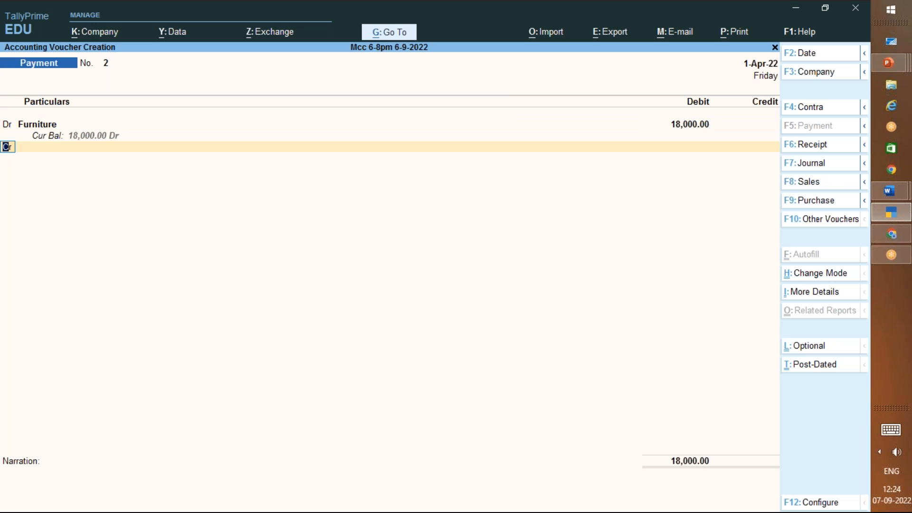
key(Return)
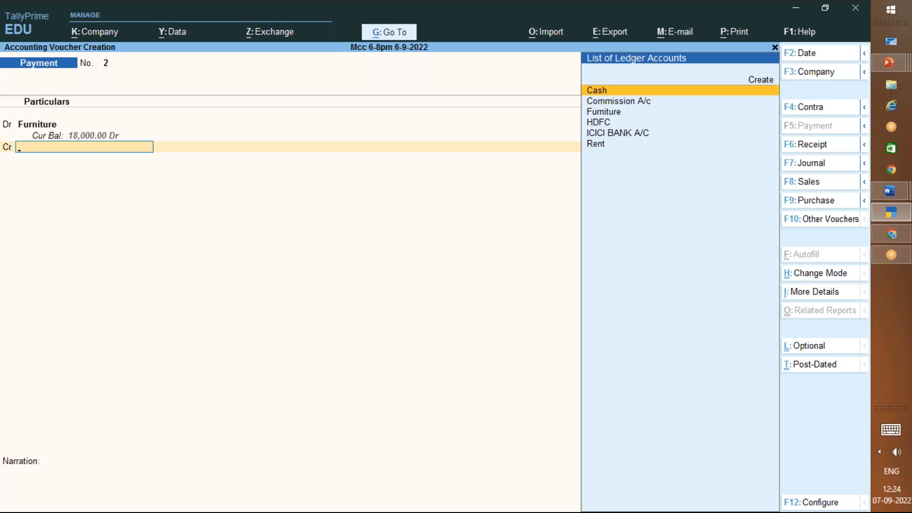
key(Down)
key(Down)
key(Down)
key(Down)
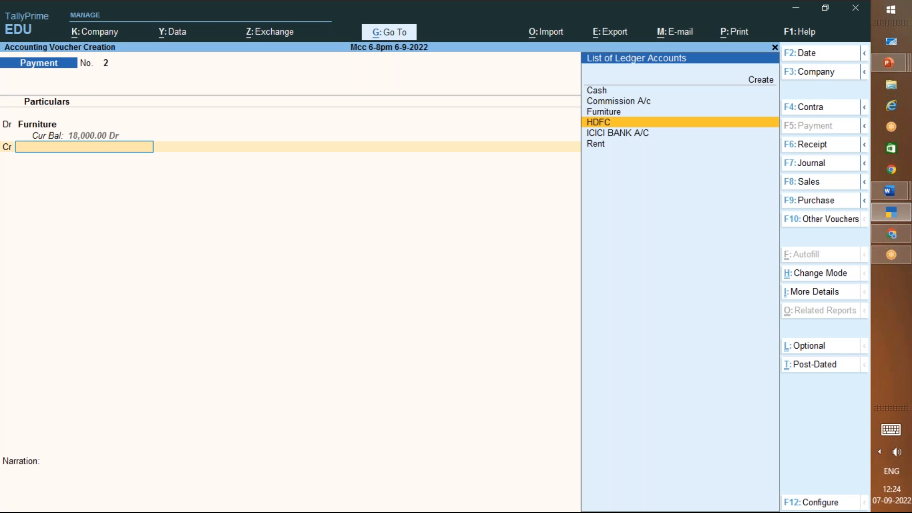
key(Return)
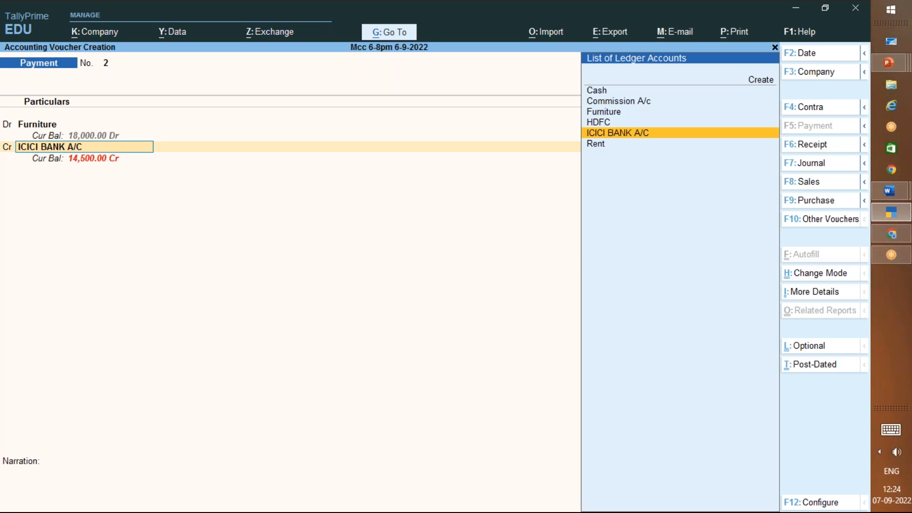
Step: Alter the ICICI BANK A/C ledger, setting the bank name to Not Applicable and the opening balance to 5,00,000, and accept it
key(ctrl)
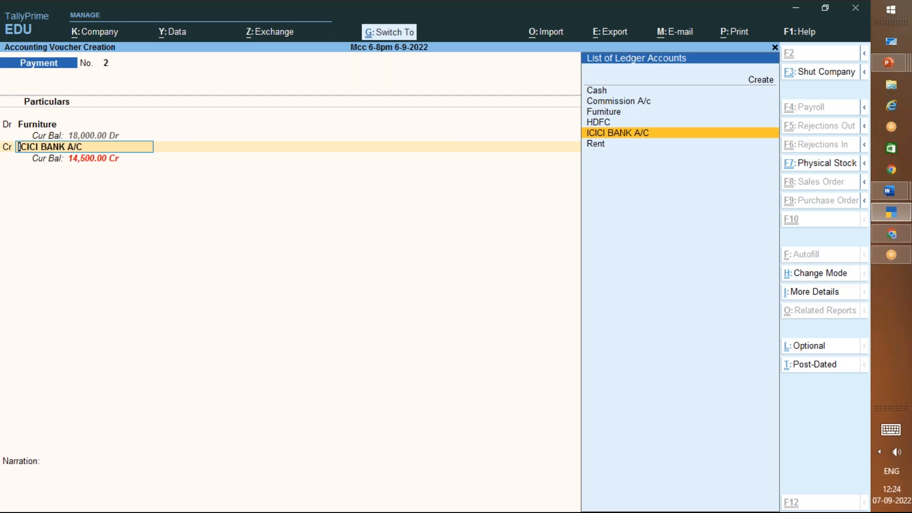
key(ctrl+Return)
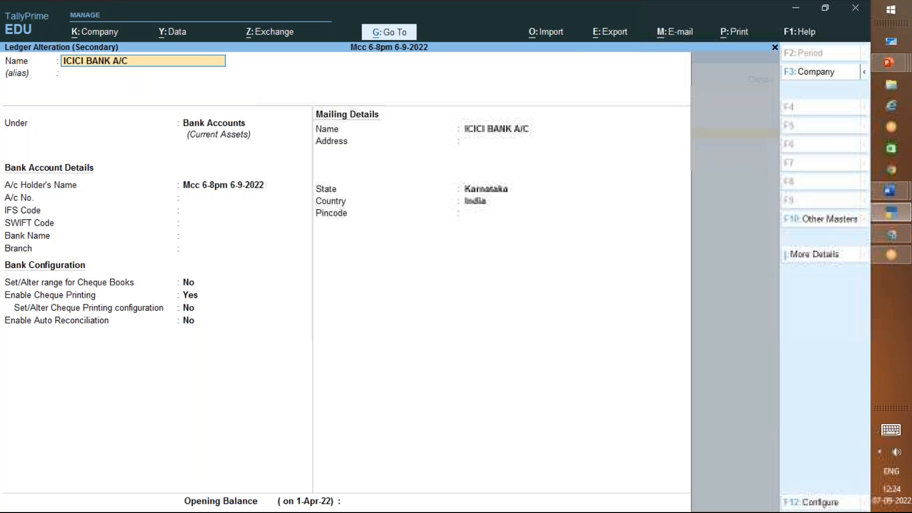
key(Return)
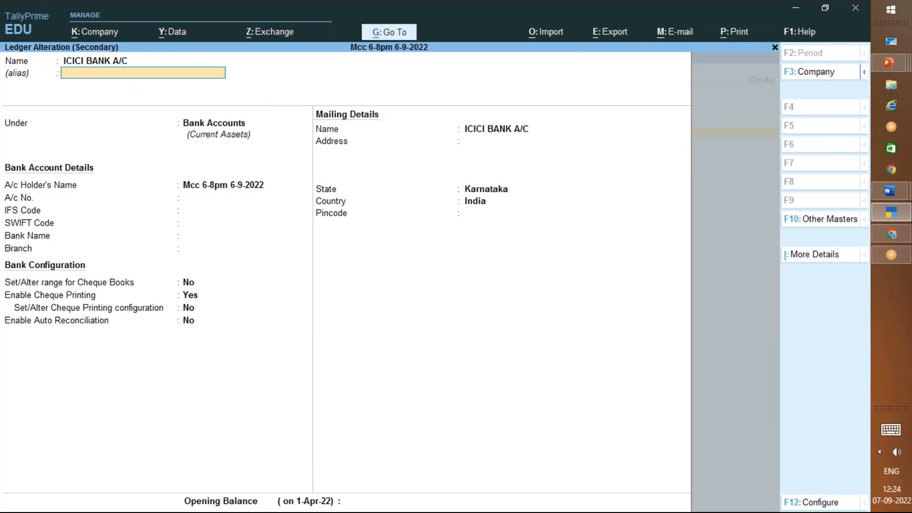
key(Return)
key(Return)
key(Return)
key(Return)
key(Return)
key(Return)
key(Return)
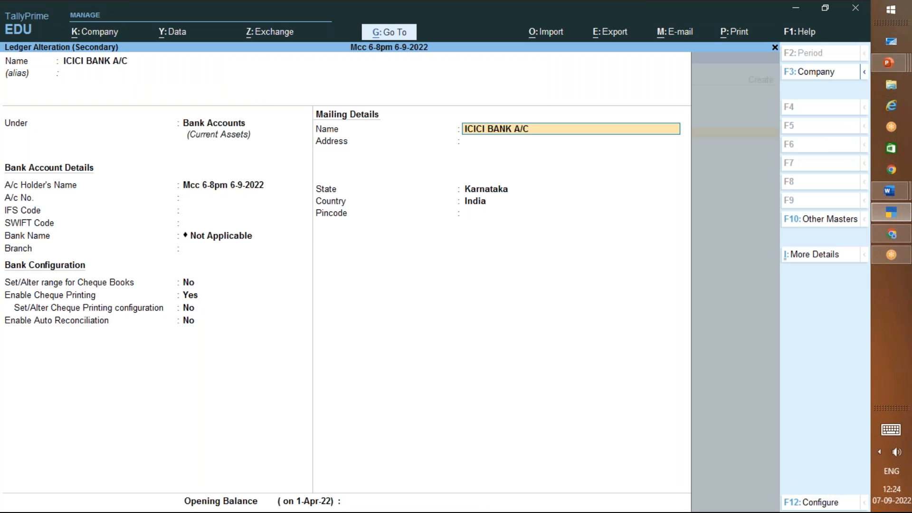
key(Return)
key(Return)
key(Return)
key(Return)
key(Return)
text(5,00,000)
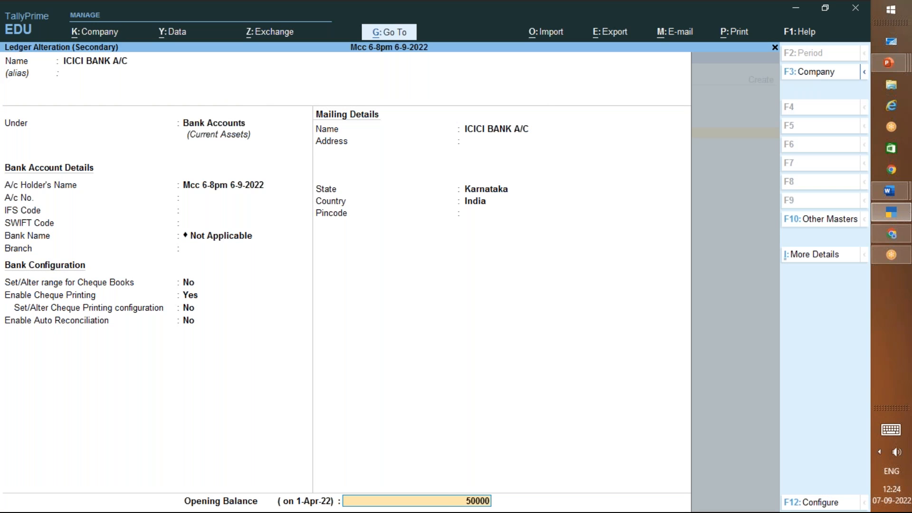
key(Return)
key(Return)
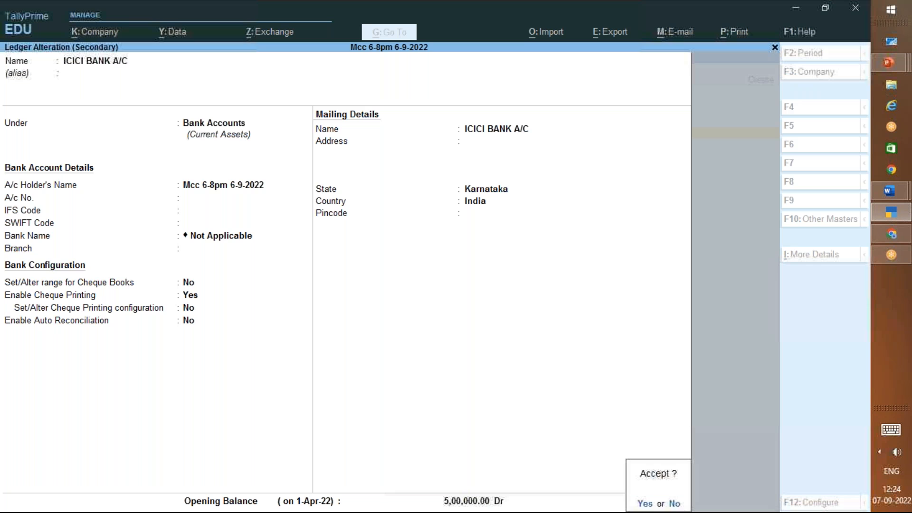
key(Return)
Step: Credit ICICI BANK A/C with 18,000 and accept the bank allocation as a cheque
key(Return)
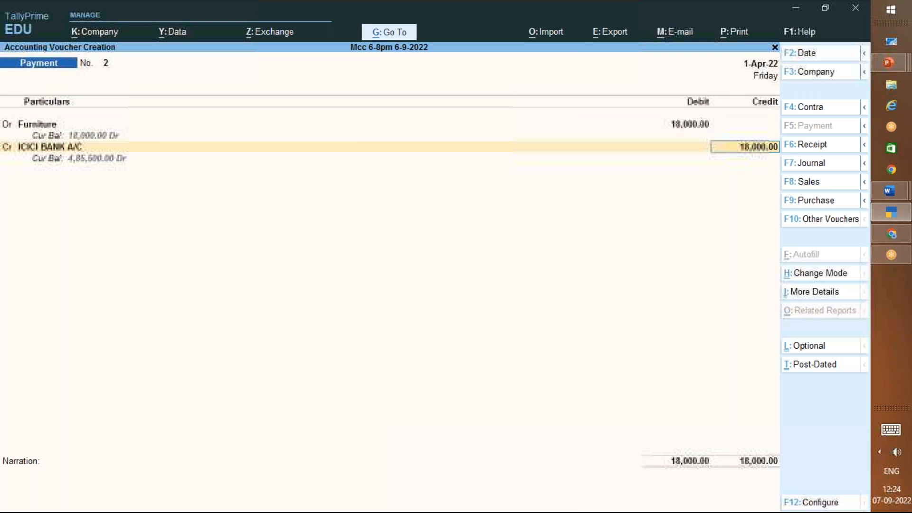
key(Return)
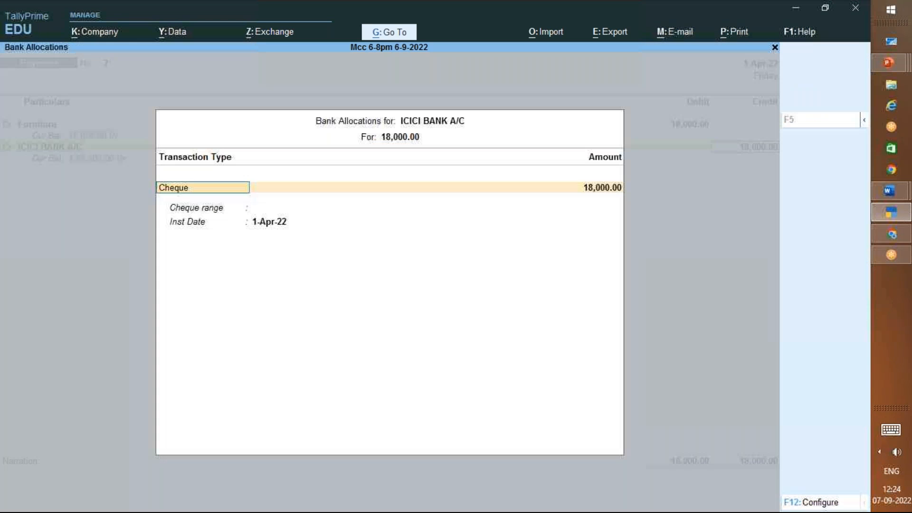
key(Return)
key(Return)
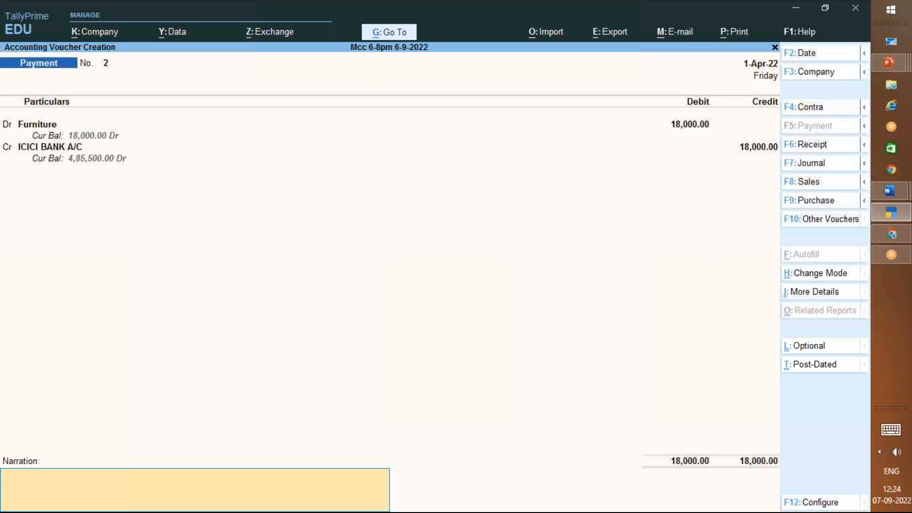
Step: Enter the narration "being furniture purchased" and accept the furniture payment voucher
text(bei)
text(ng furniture purchased)
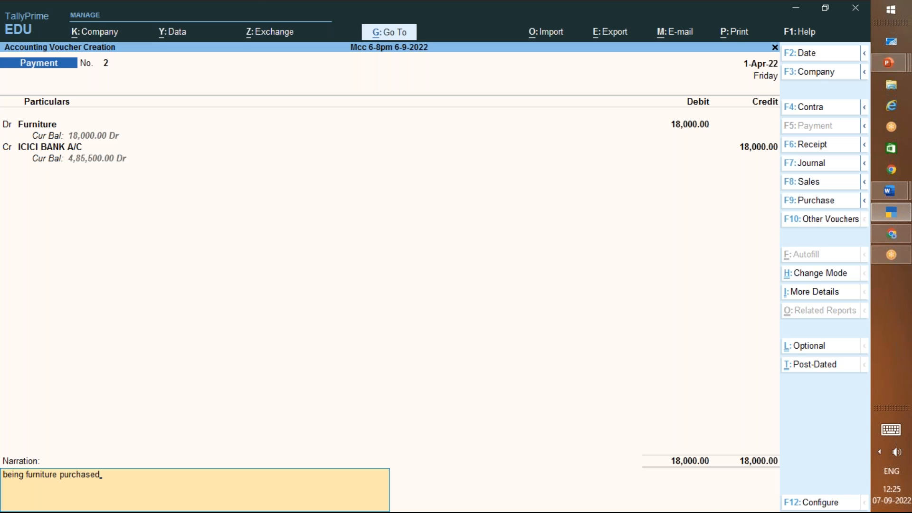
key(Return)
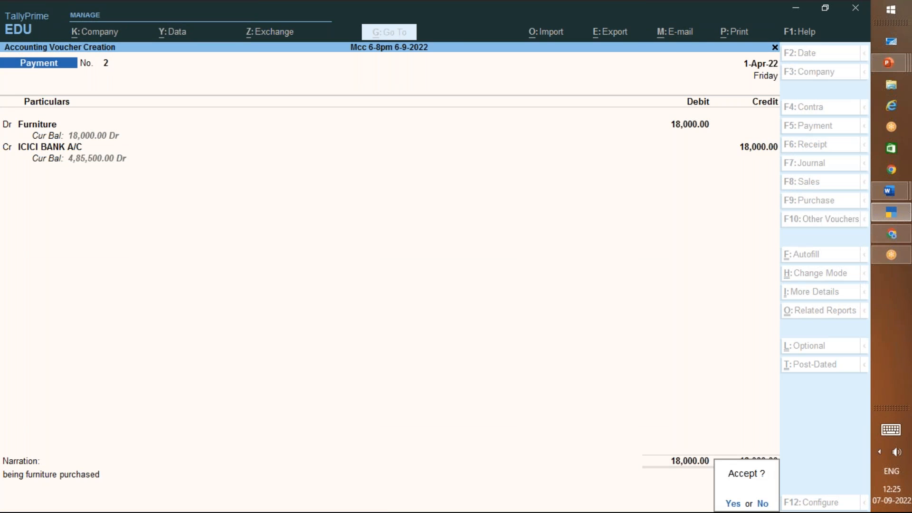
key(Return)
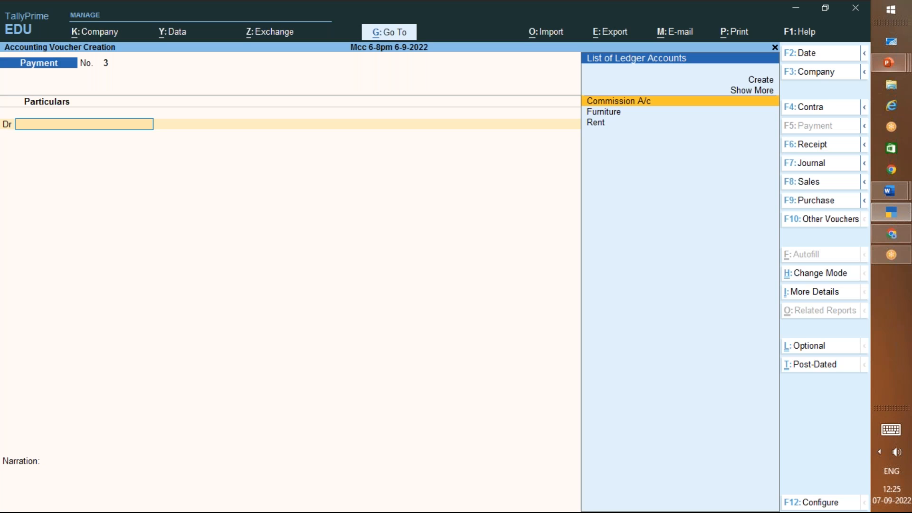
Step: Switch to MAPR.pptx in PowerPoint to read the practical exercises on payment vouchers
click(889, 63)
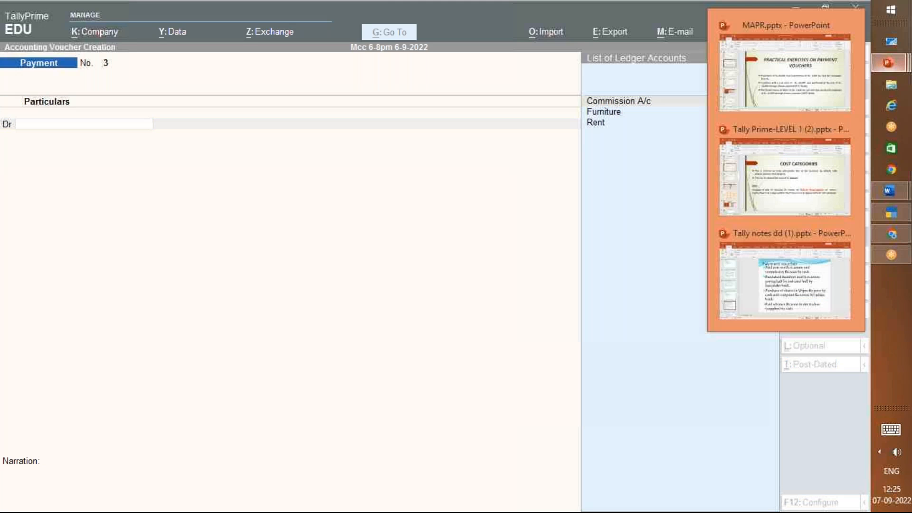
click(771, 78)
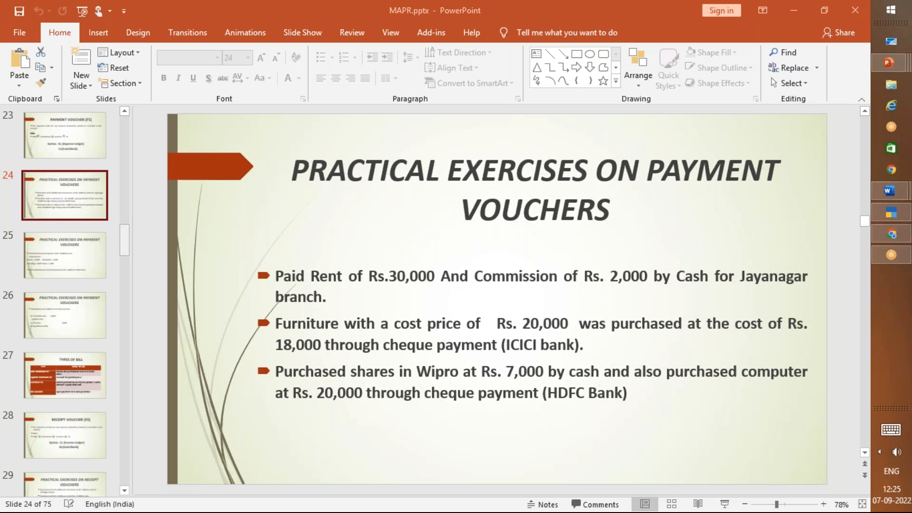
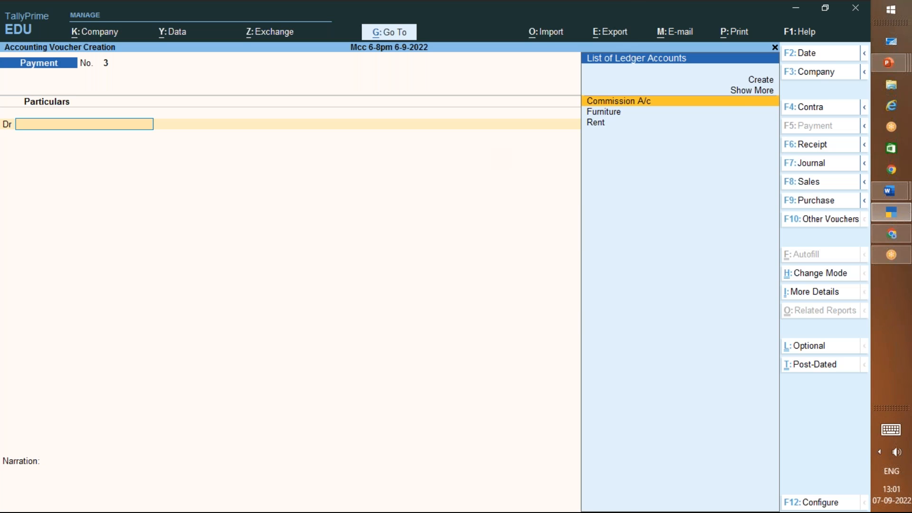
Step: Start a receipt voucher with Commission A/c as the credit ledger and begin entering its amount
key(F7)
key(F6)
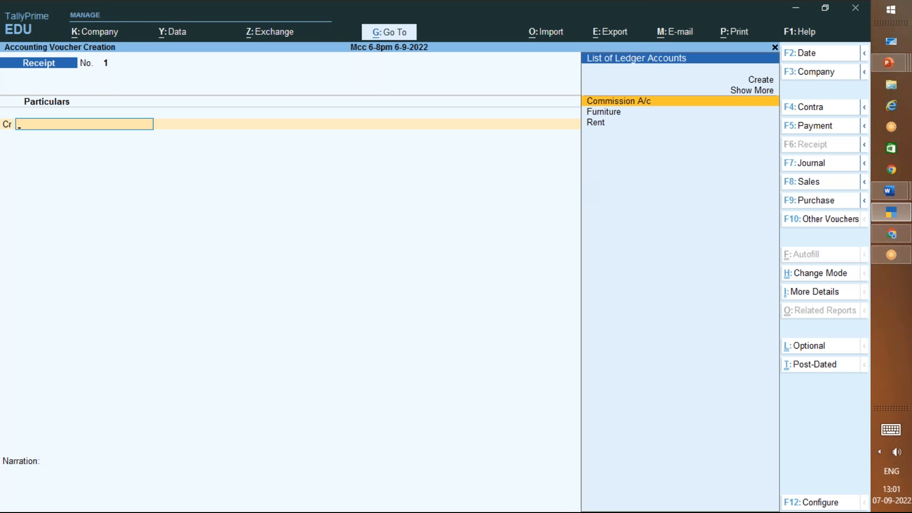
key(Return)
text(50)
Step: Check the receipt voucher exercises in MAPR.pptx in PowerPoint and return to the TallyPrime voucher
click(889, 63)
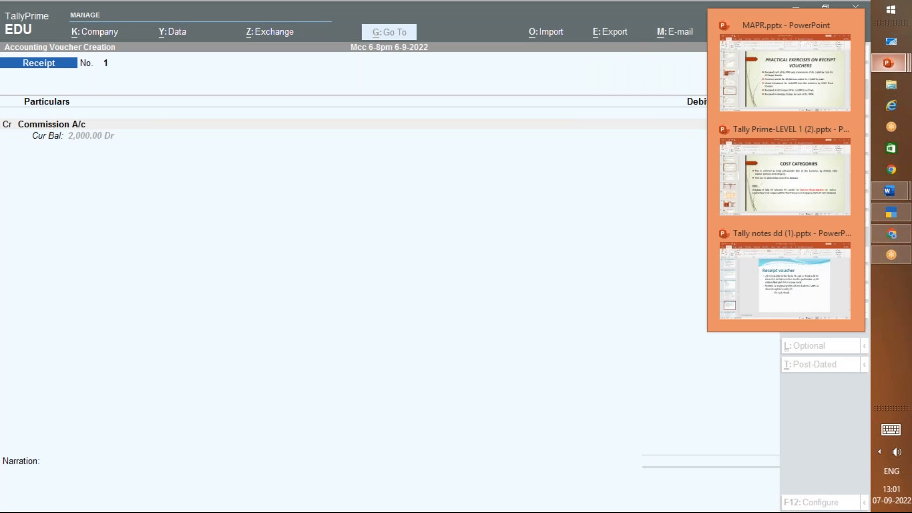
click(771, 78)
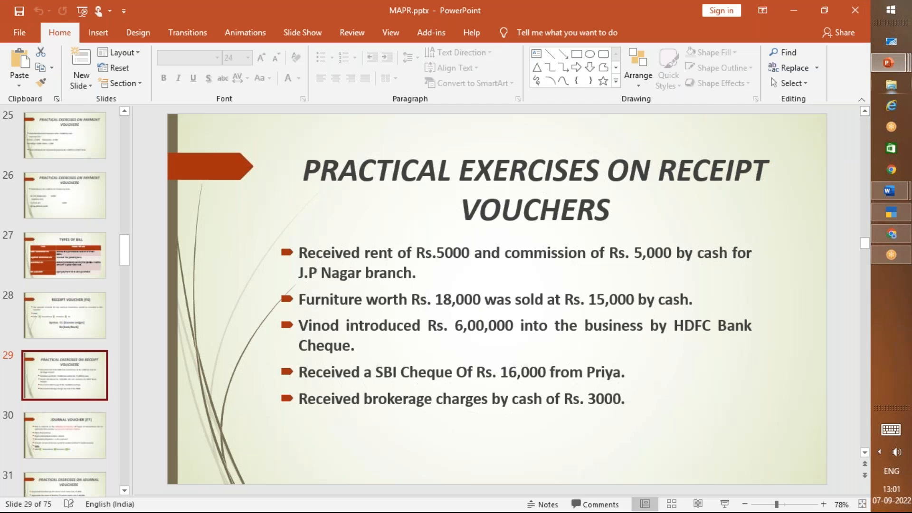
click(888, 63)
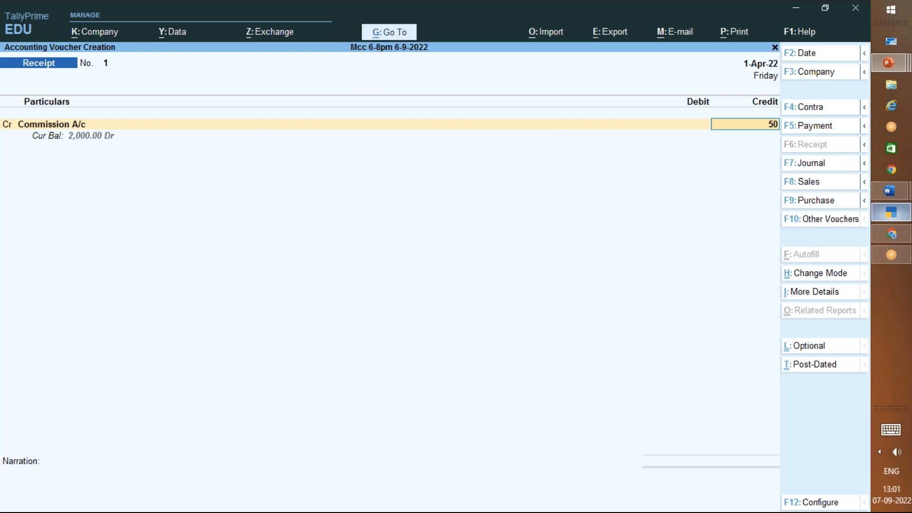
click(891, 212)
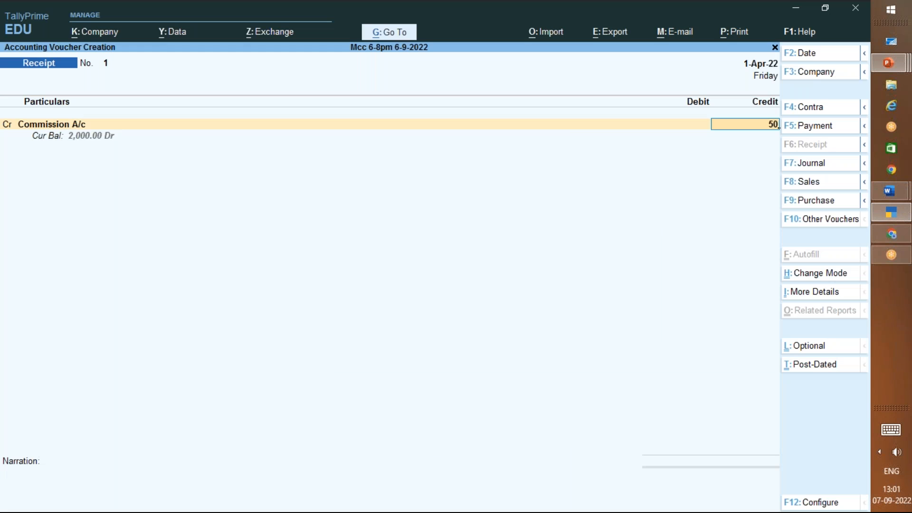
Step: Complete the Commission A/c credit amount as 5,000, checking it against the exercise slide
text(0)
click(889, 63)
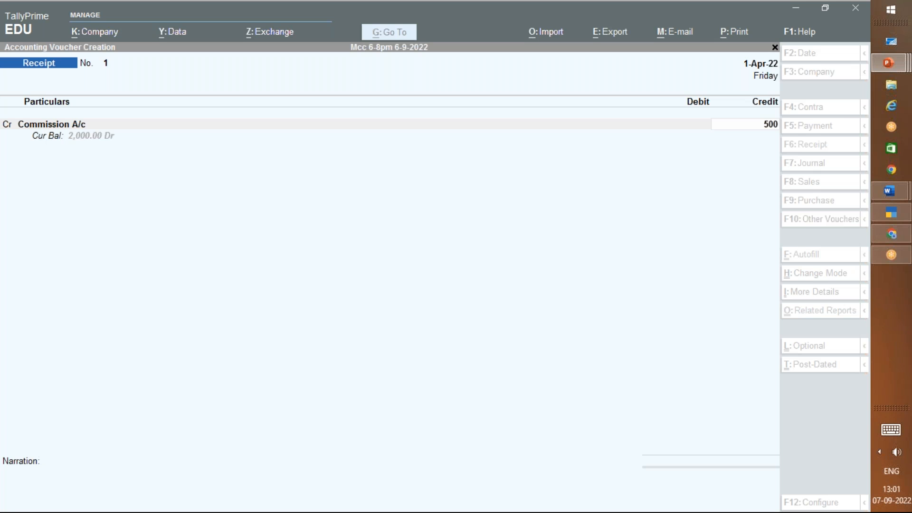
key(alt+Tab)
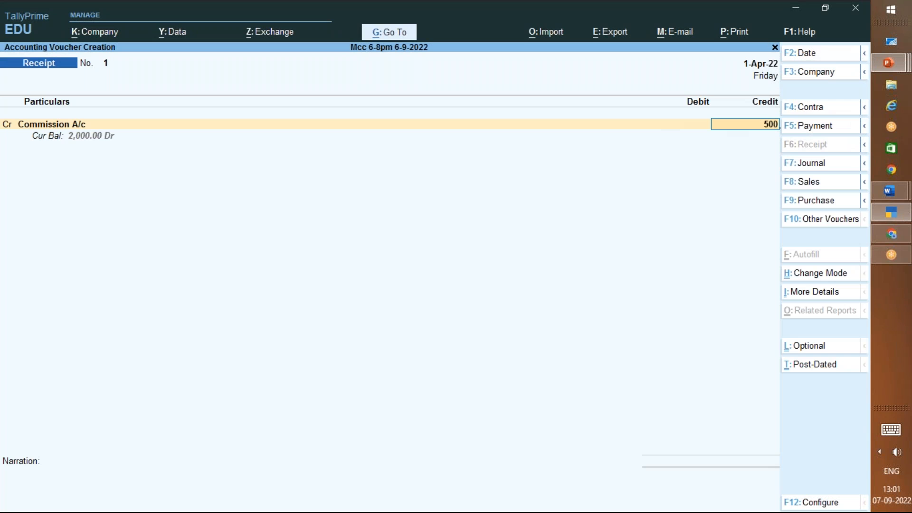
text(0)
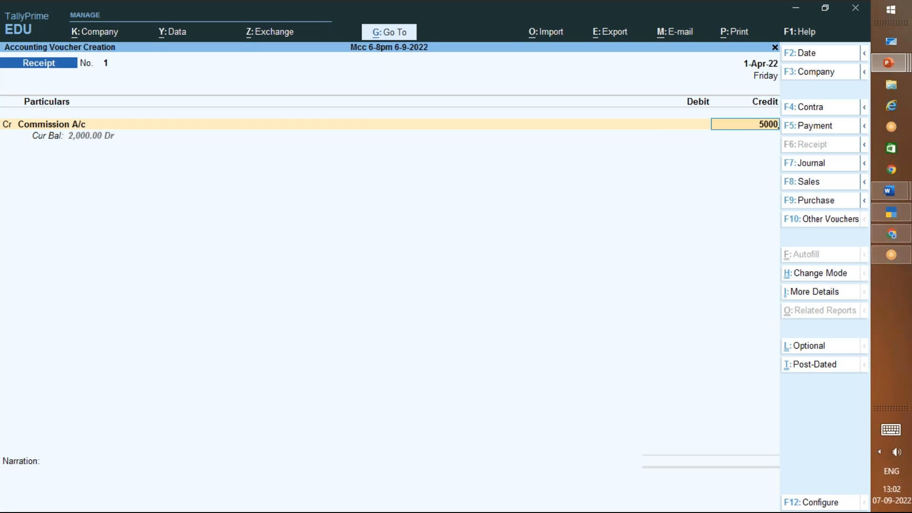
key(alt+Tab)
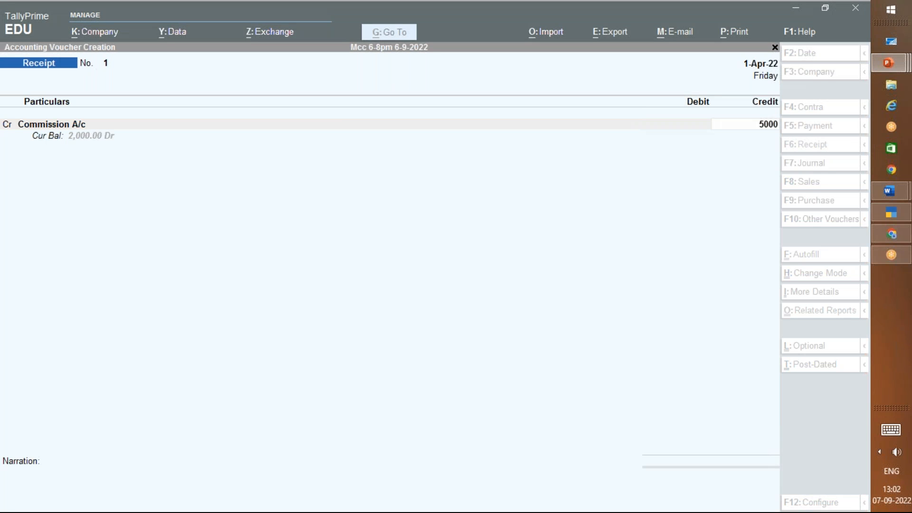
key(alt+Tab)
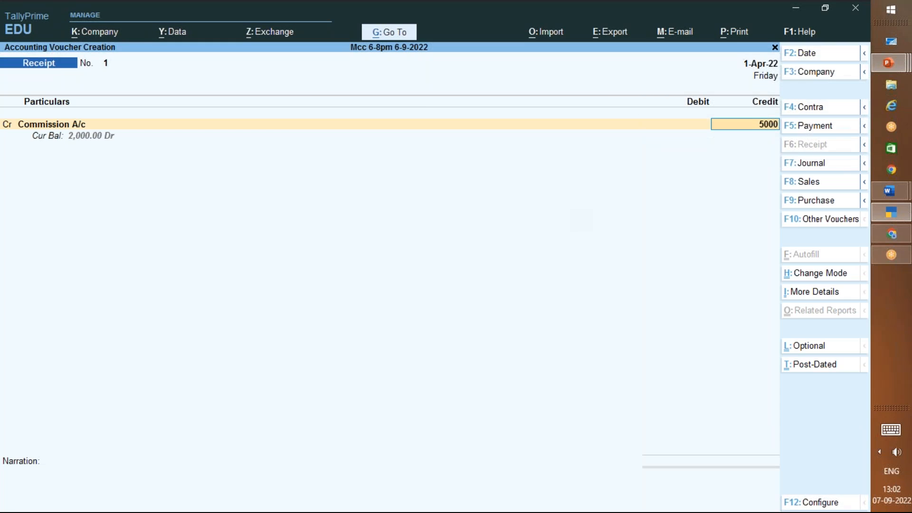
Step: Allocate the full 5,000 commission to the Jp Nagar cost centre under the Bangalore cost category
key(Return)
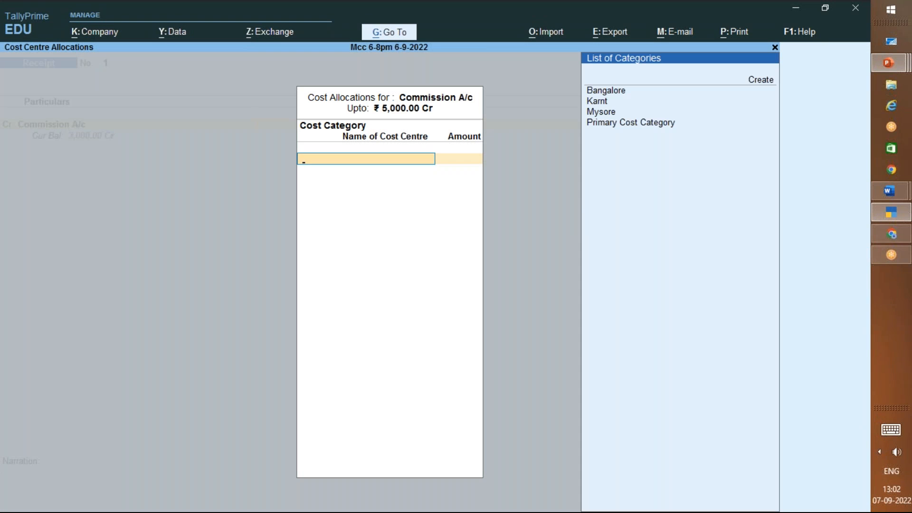
key(Down)
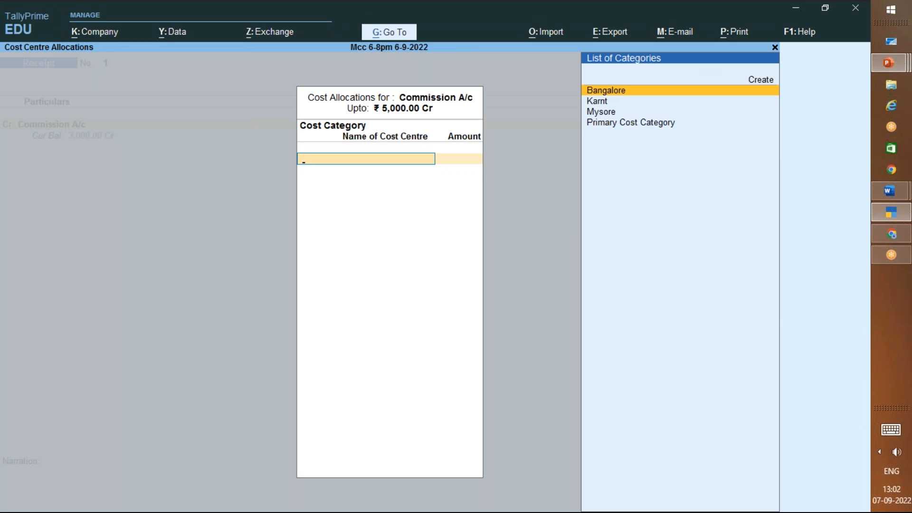
key(Return)
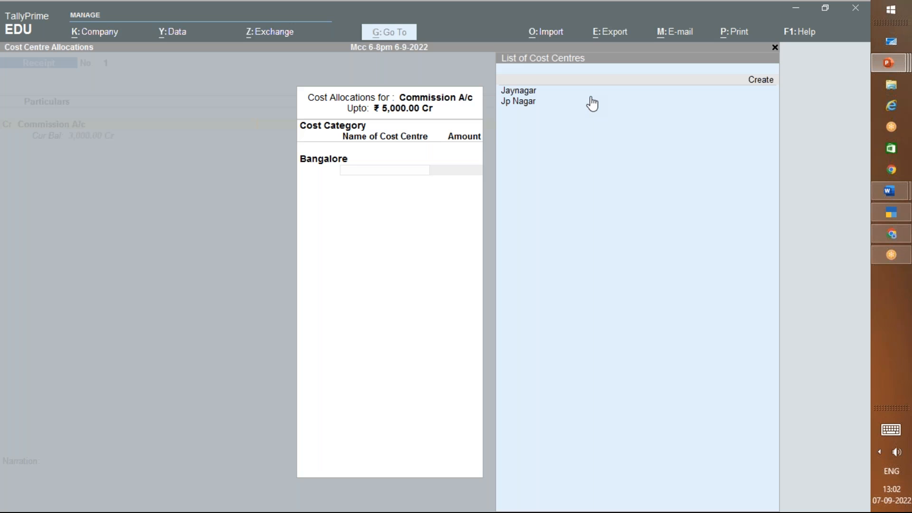
click(591, 103)
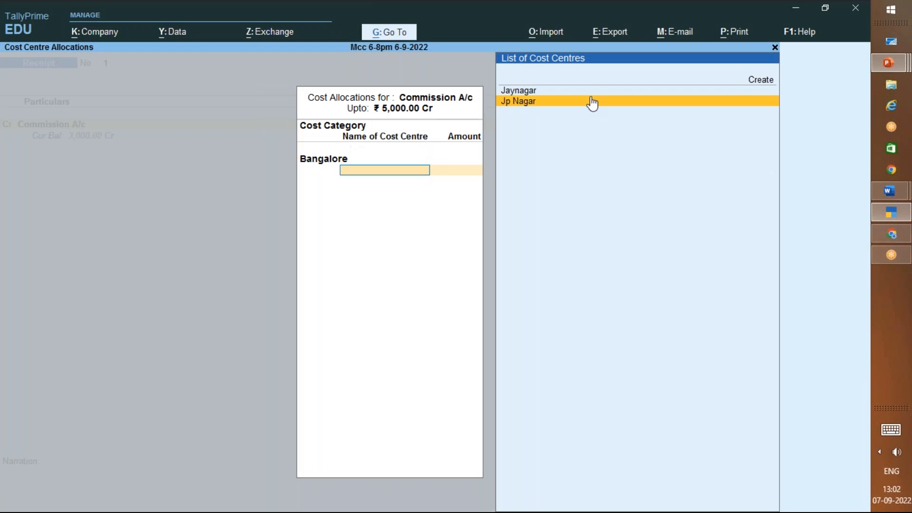
click(592, 102)
key(Return)
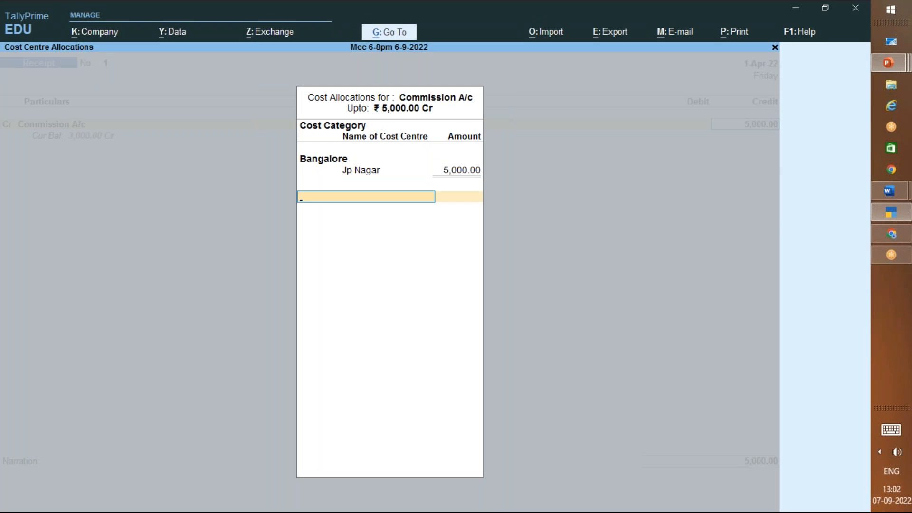
key(Return)
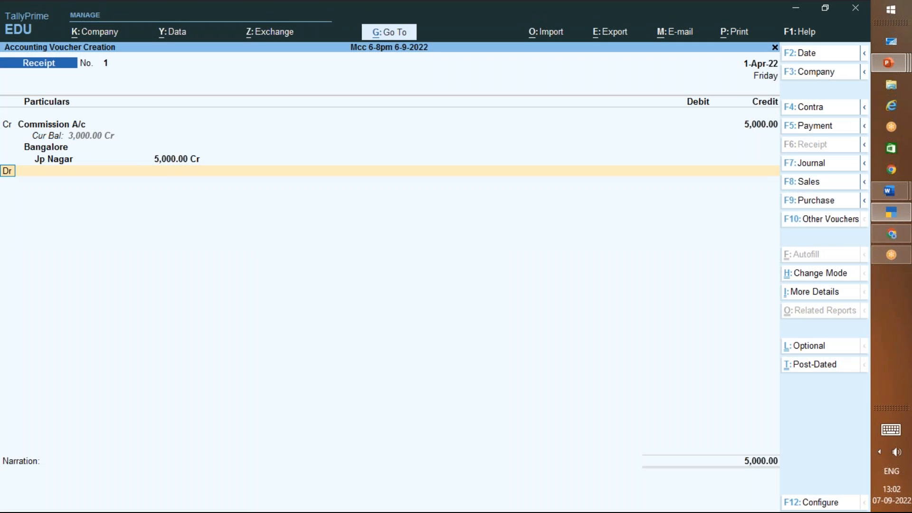
Step: Make the second voucher entry a credit line and credit Rent with 5,000
key(Return)
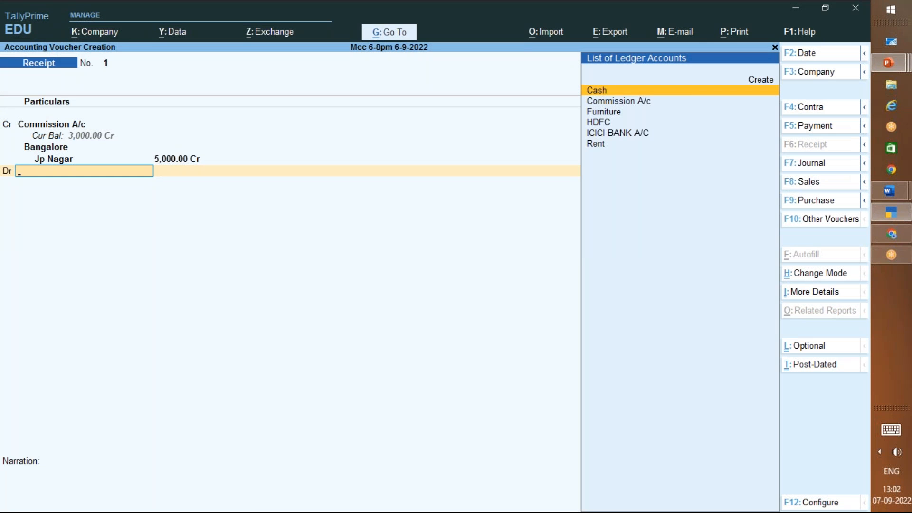
key(BackSpace)
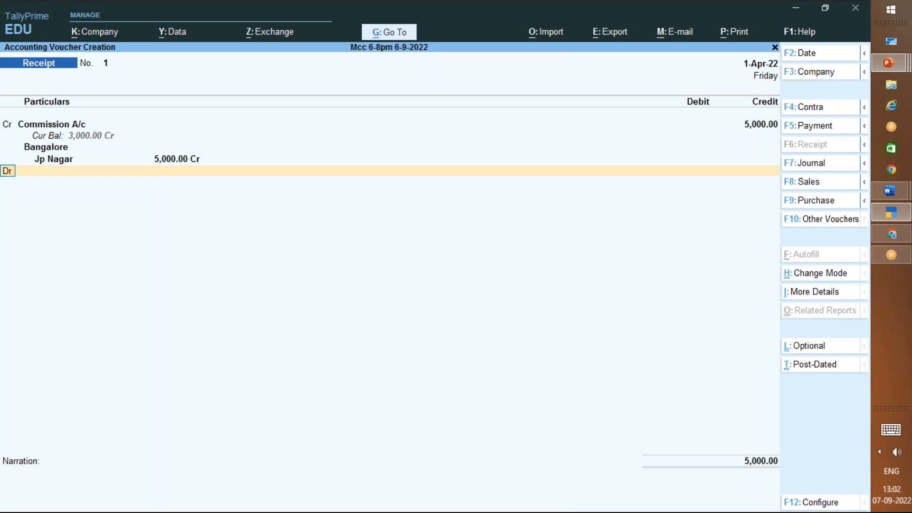
key(alt+Tab)
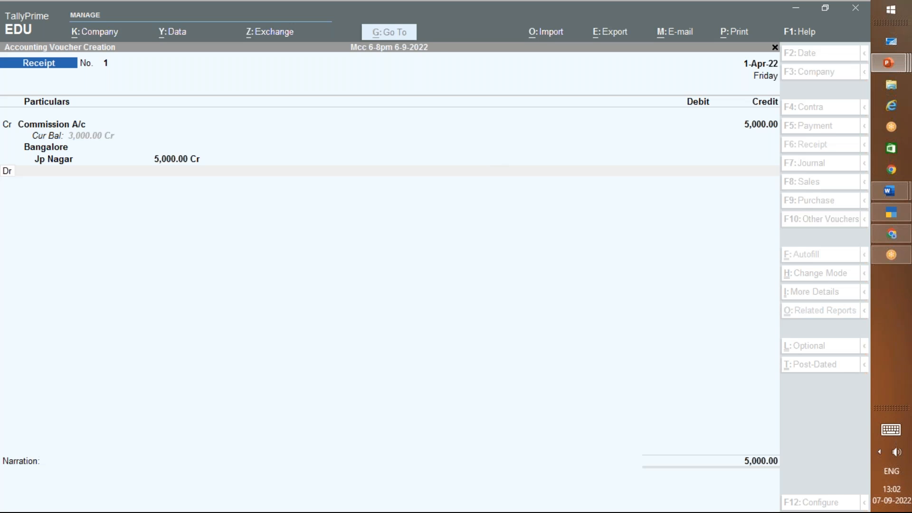
key(alt+Tab)
text(c)
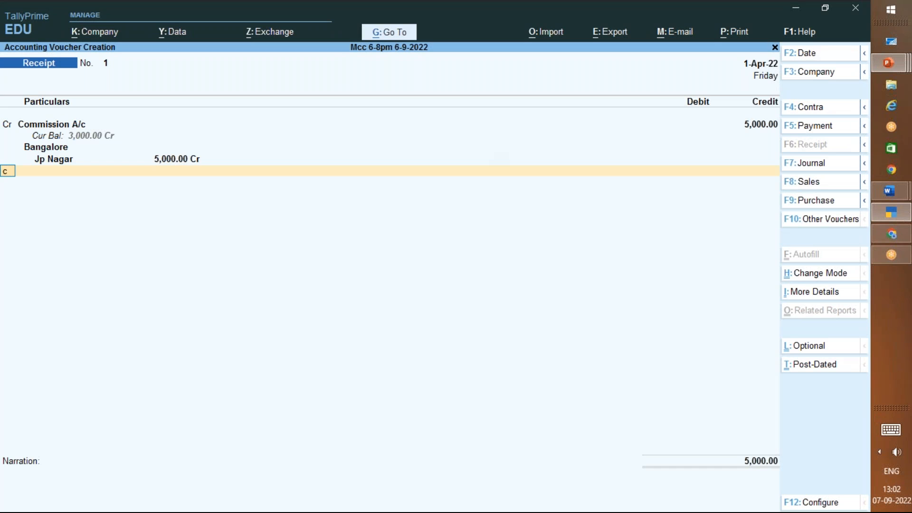
key(Return)
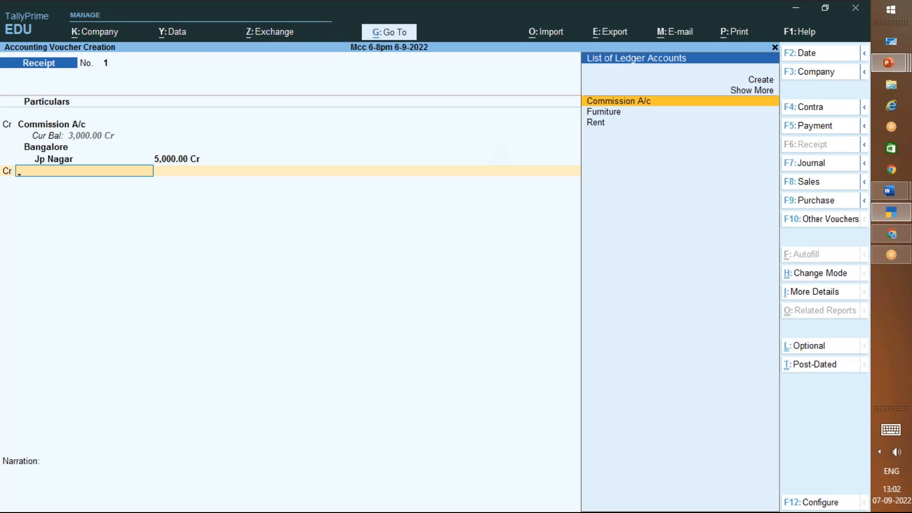
key(Down)
key(Down)
key(Return)
text(5,)
text(000)
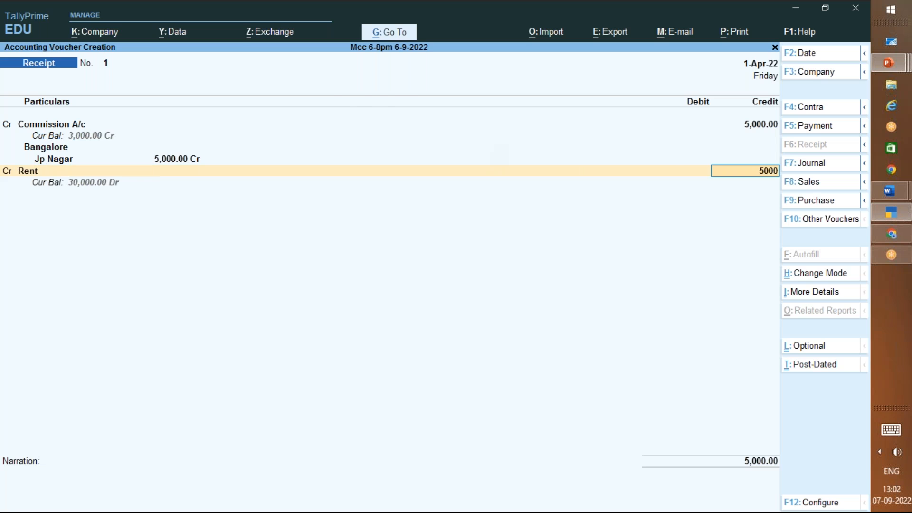
Step: Allocate the full 5,000 rent to the Jp Nagar cost centre under the Bangalore cost category
key(Return)
key(Return)
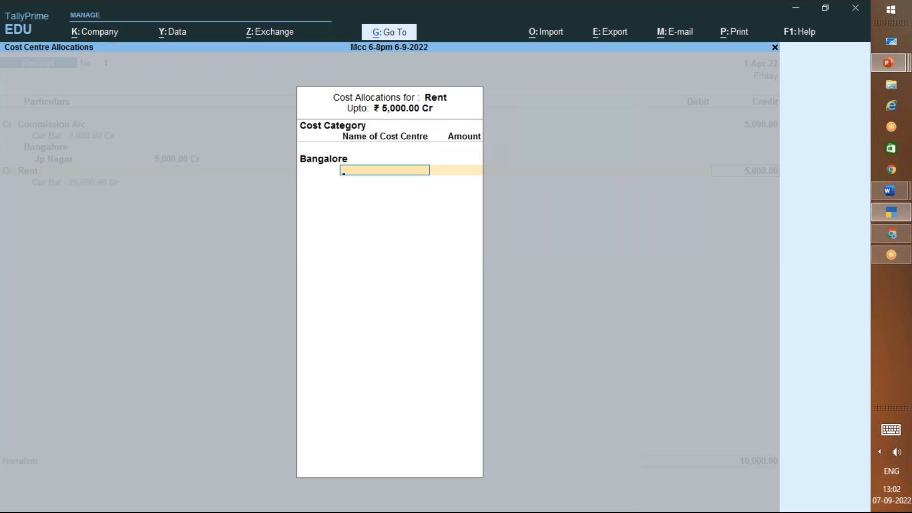
key(Return)
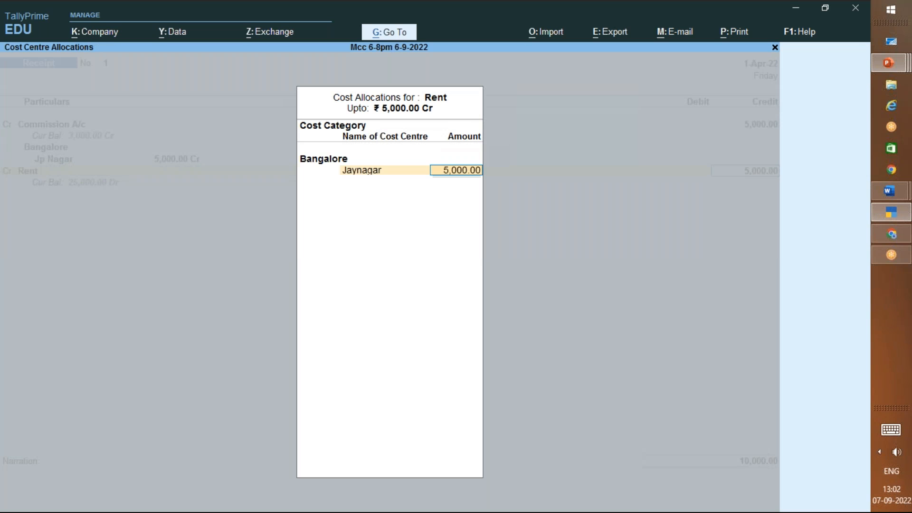
key(shift+Tab)
key(Down)
key(Return)
key(Return)
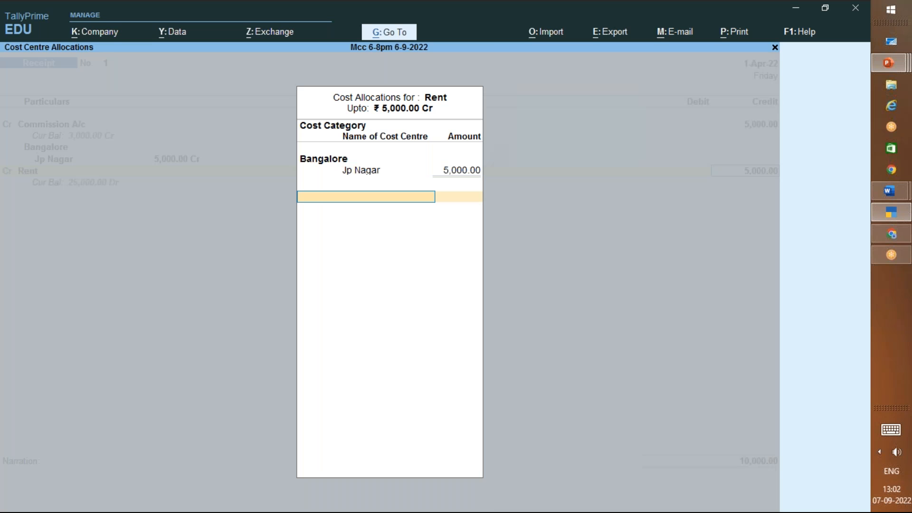
key(Return)
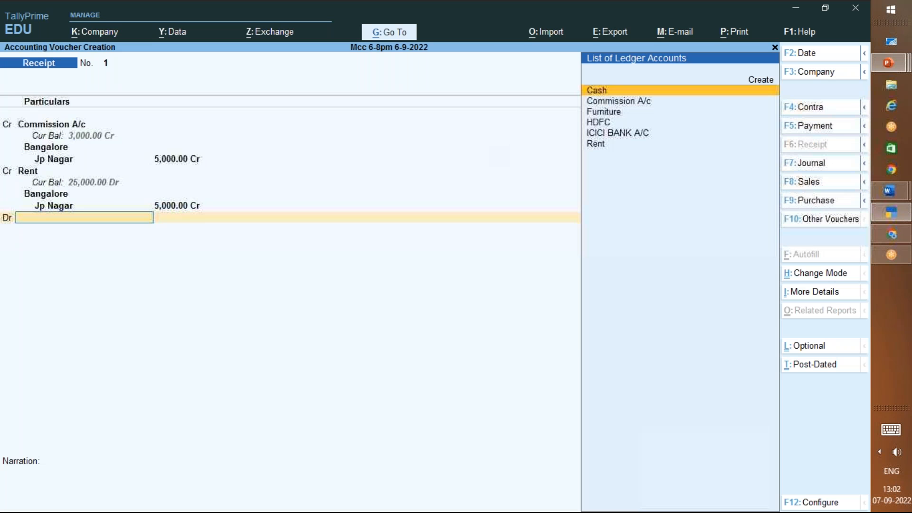
Step: Debit Cash with 10,000 and enter the narration "being commission and rent recived"
key(Return)
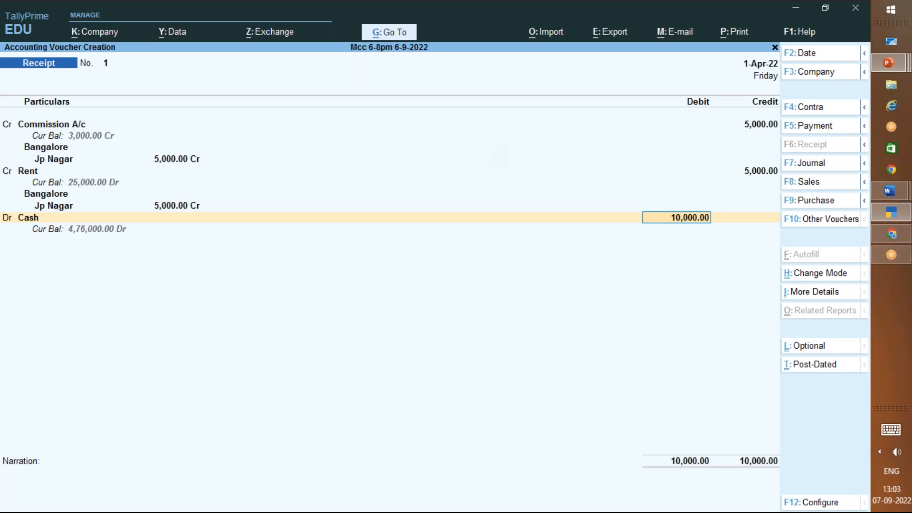
key(Return)
text(being cash and)
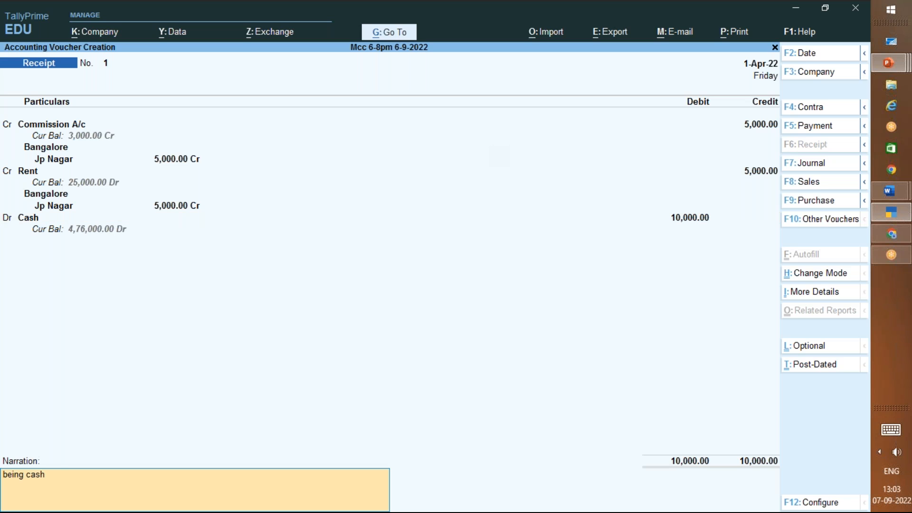
key(BackSpace)
key(BackSpace)
key(BackSpace)
key(BackSpace)
key(BackSpace)
key(BackSpace)
key(BackSpace)
key(BackSpace)
key(BackSpace)
text(commission and rent recived)
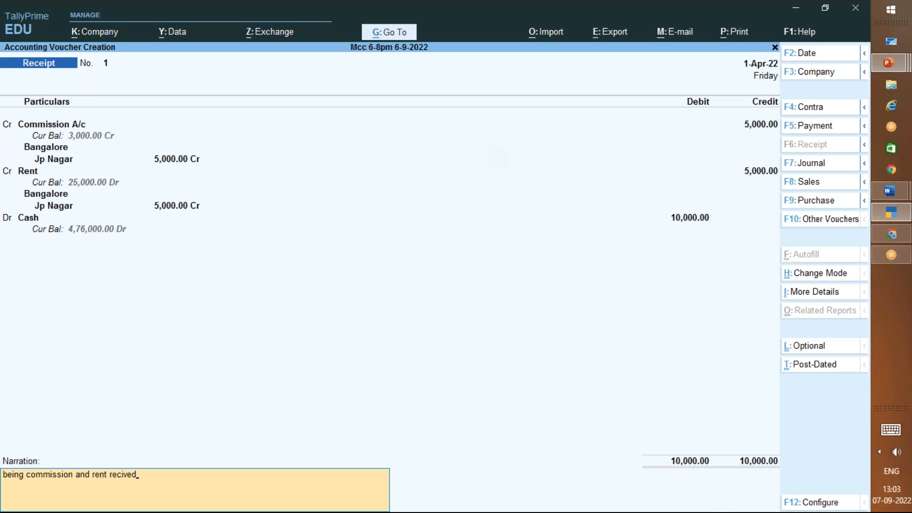
Step: Accept the commission and rent receipt voucher and reopen it for alteration
key(Return)
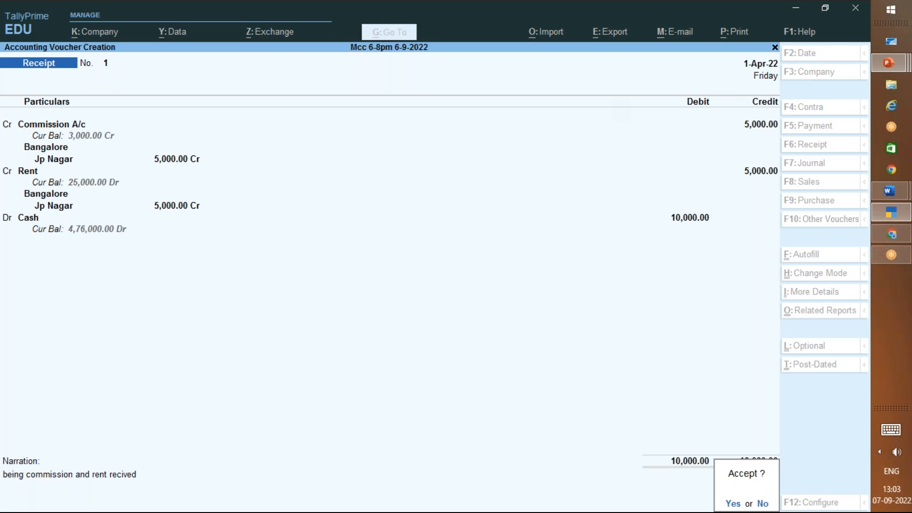
key(Return)
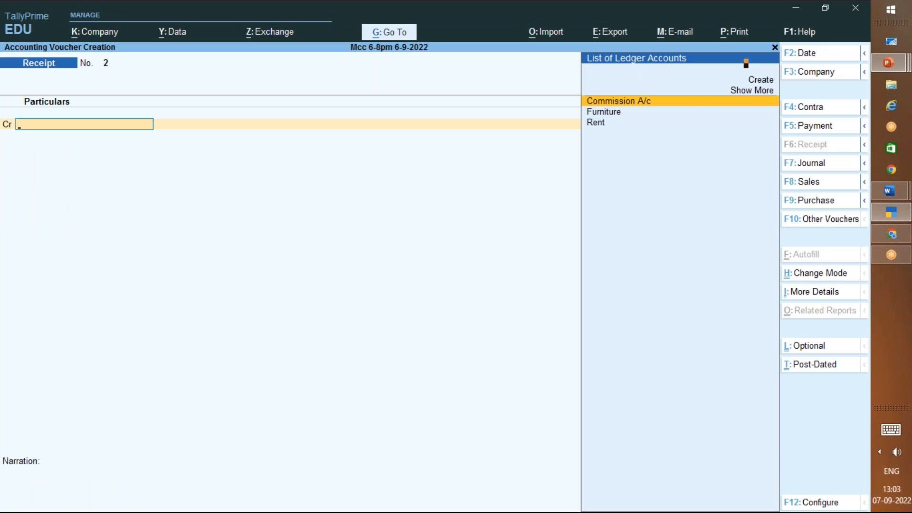
key(Page_Up)
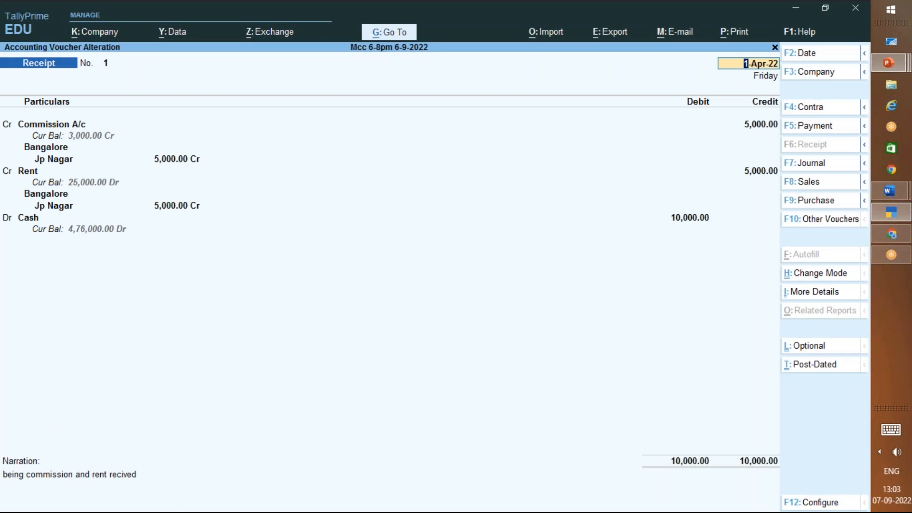
key(alt+Tab)
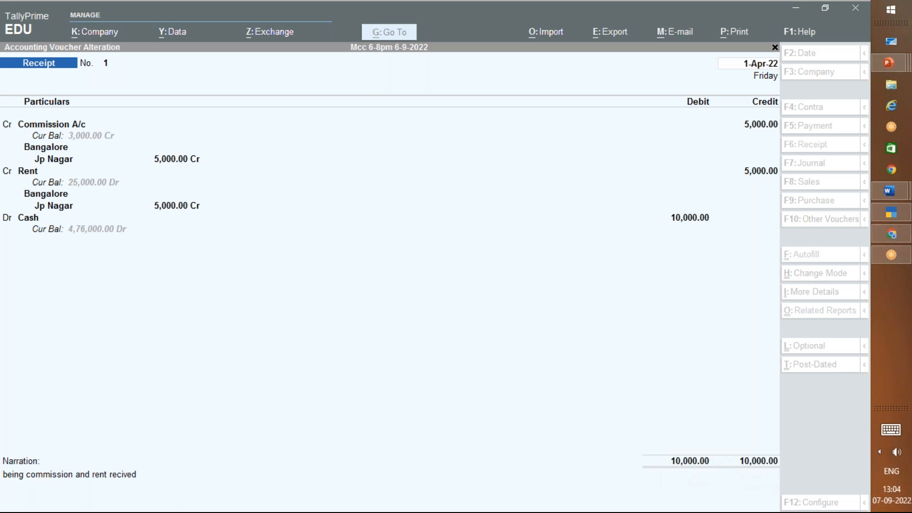
click(52, 125)
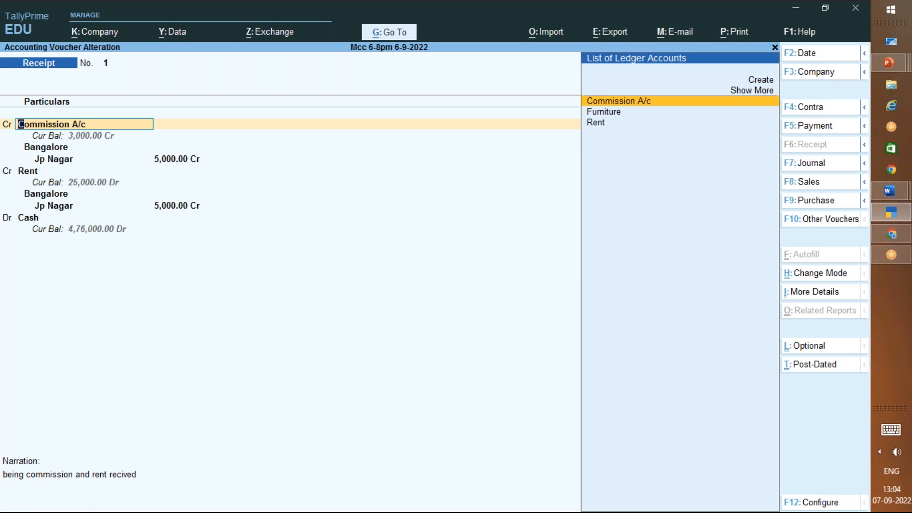
key(space)
key(alt+space)
key(Escape)
key(space)
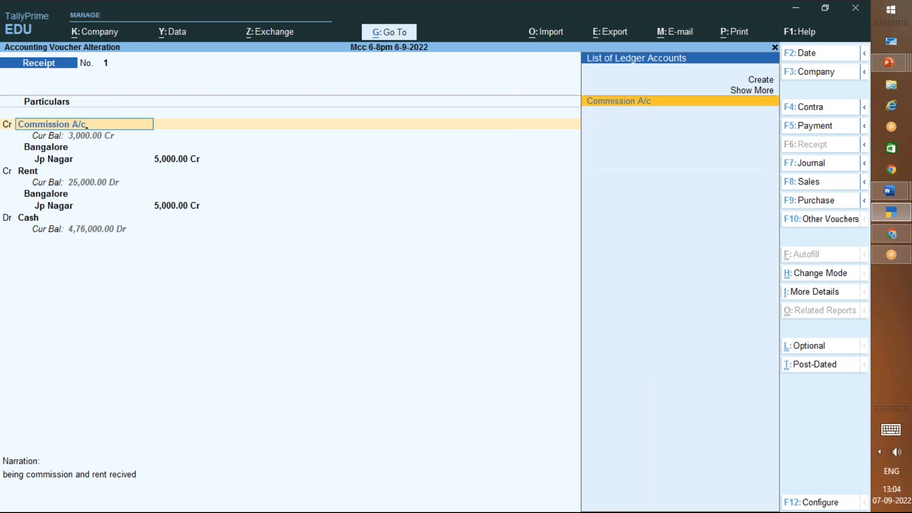
key(space)
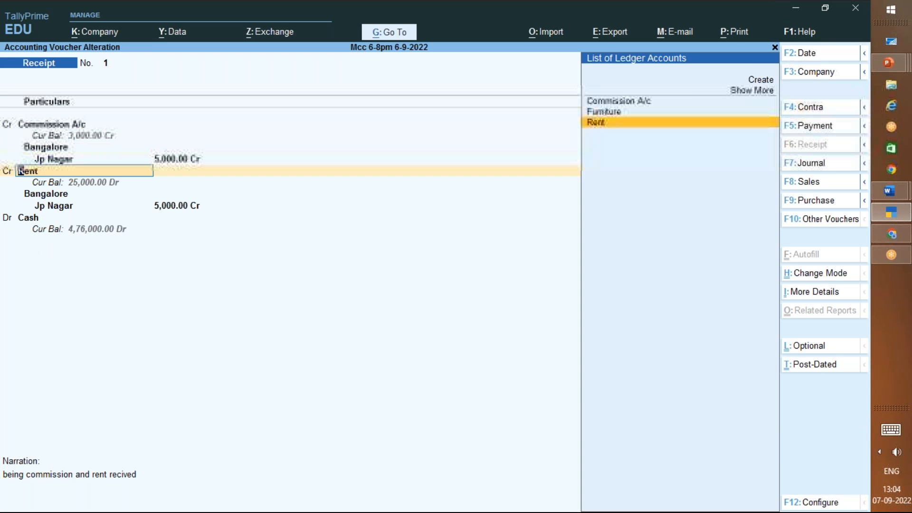
key(Return)
text(QQQQQQQQQQQ)
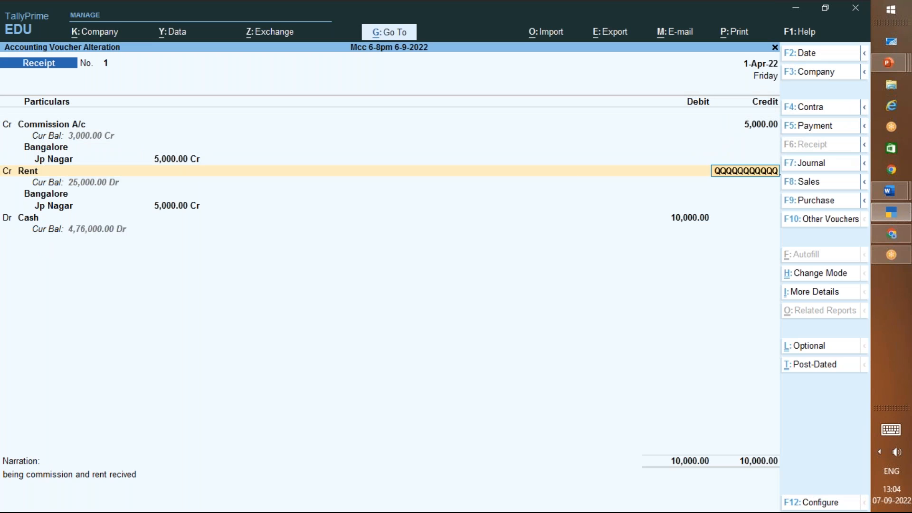
text(QQQQQQQQQQQQQQQQQQQQQQQQQ)
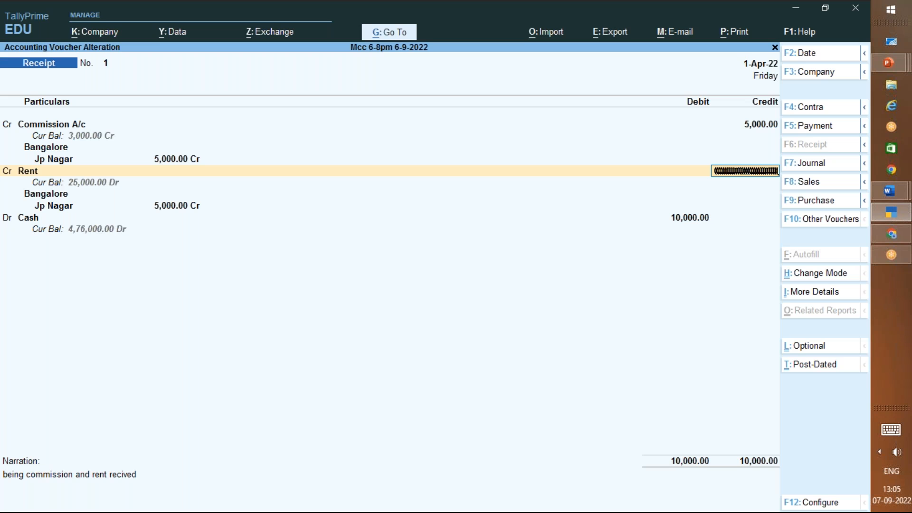
key(BackSpace)
key(BackSpace)
key(BackSpace)
key(BackSpace)
key(BackSpace)
key(BackSpace)
key(BackSpace)
key(BackSpace)
key(BackSpace)
key(BackSpace)
key(BackSpace)
key(BackSpace)
key(BackSpace)
key(BackSpace)
key(BackSpace)
key(BackSpace)
key(BackSpace)
key(BackSpace)
key(BackSpace)
key(BackSpace)
key(BackSpace)
key(BackSpace)
key(BackSpace)
key(BackSpace)
key(BackSpace)
key(BackSpace)
key(BackSpace)
key(BackSpace)
key(BackSpace)
key(BackSpace)
key(BackSpace)
key(BackSpace)
key(BackSpace)
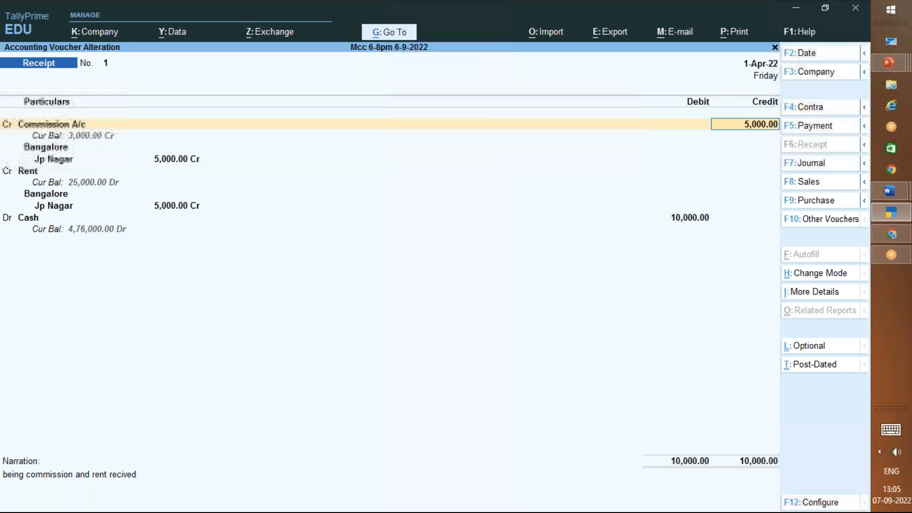
Step: Review the commission, rent and cash entries of the receipt voucher, including their amounts and Jp Nagar cost centre allocations
key(Return)
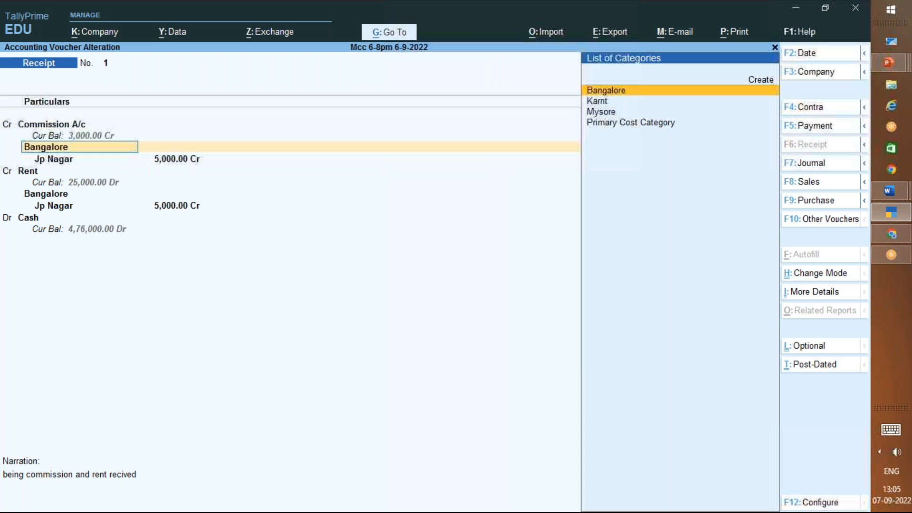
key(Return)
key(Return)
key(Return)
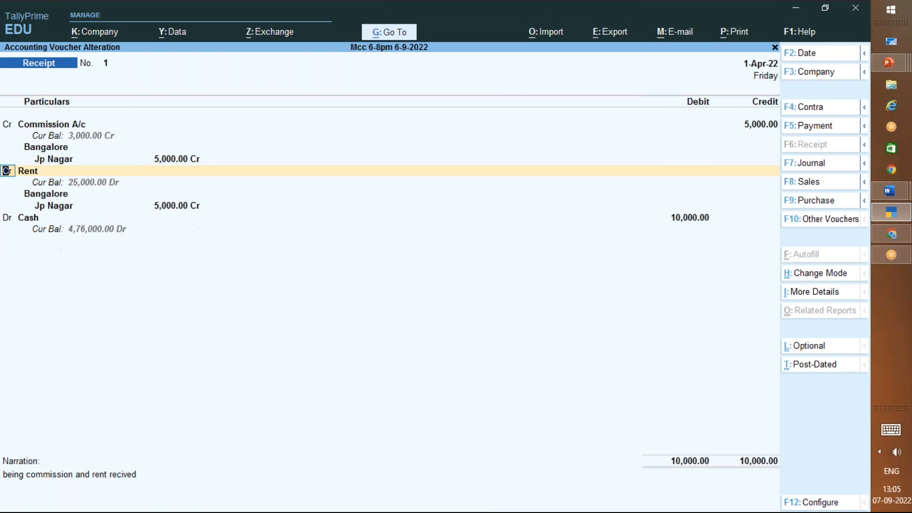
text(d)
key(Return)
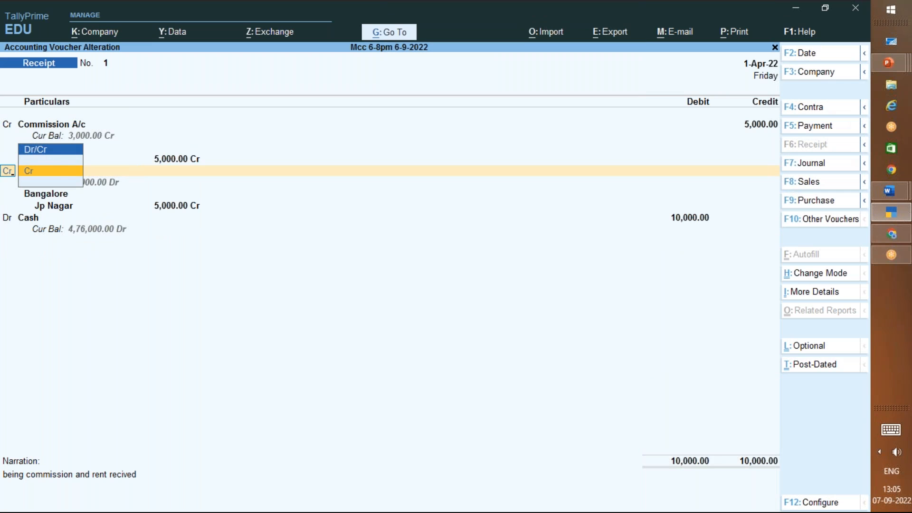
key(Return)
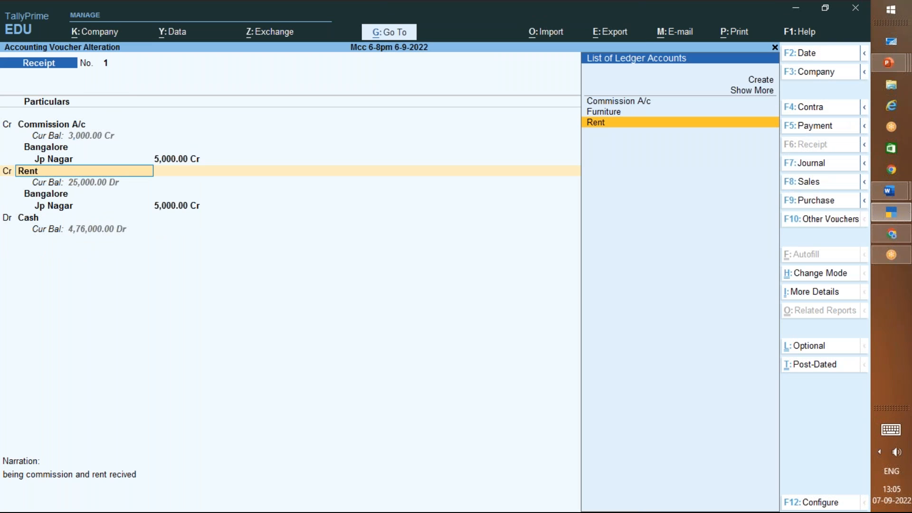
key(Return)
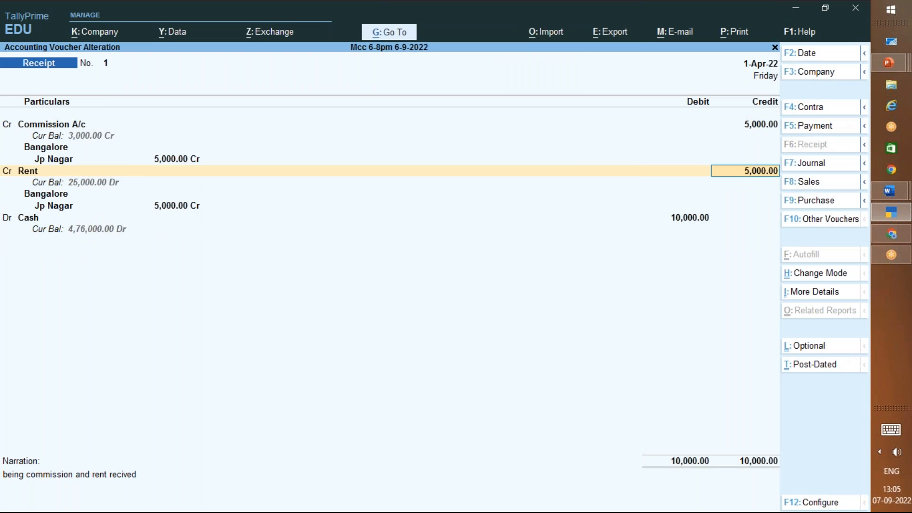
key(Return)
key(Return)
key(Return)
key(Return)
key(Return)
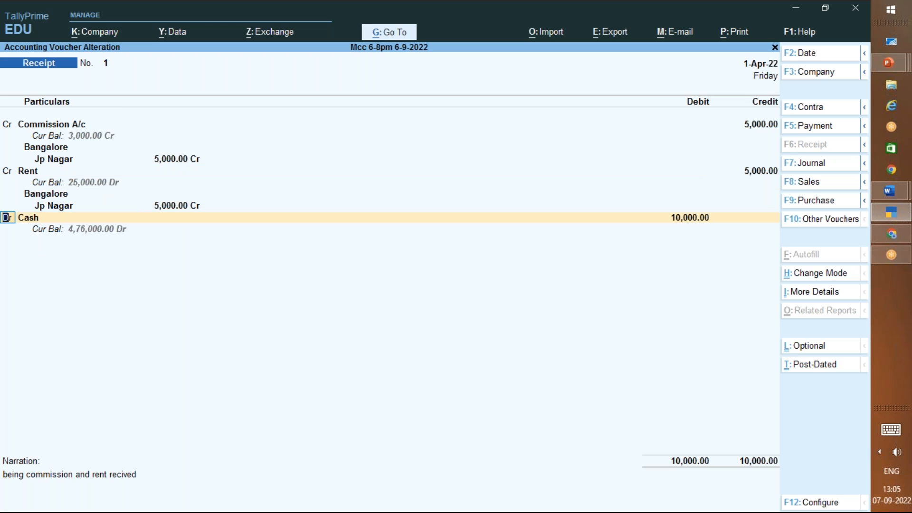
key(Return)
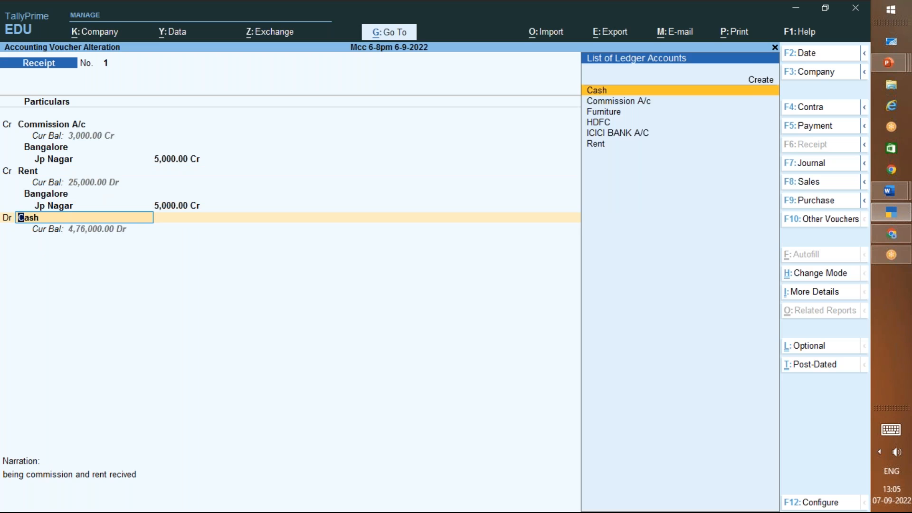
key(Return)
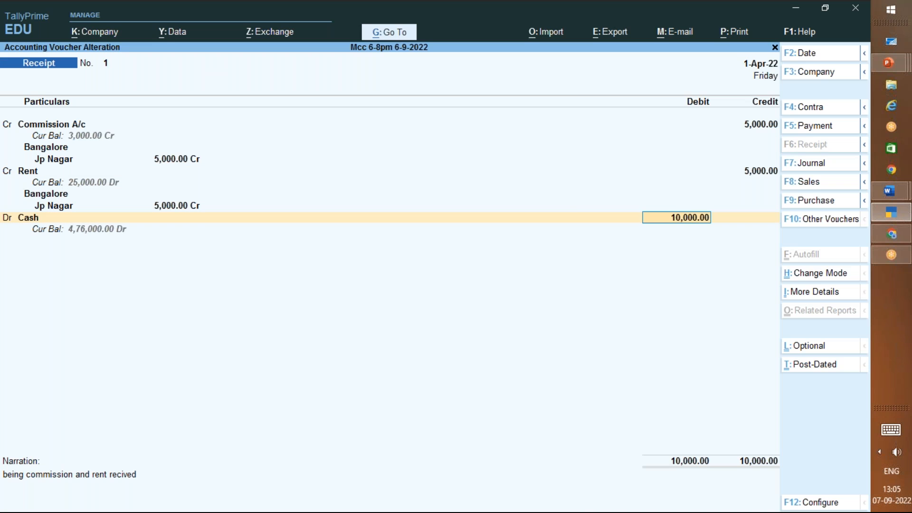
key(Return)
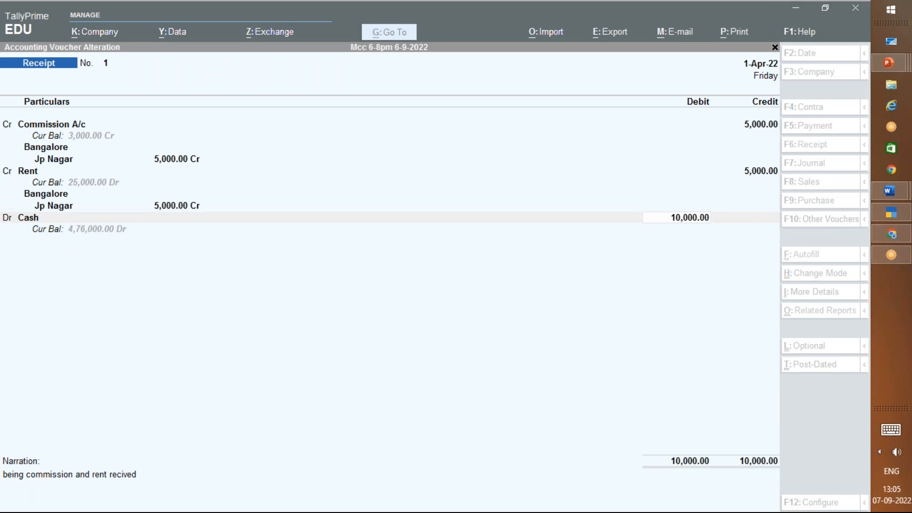
Step: Switch to the MAPR.pptx presentation in PowerPoint to read the practical exercises on receipt vouchers
mouse_move(888, 62)
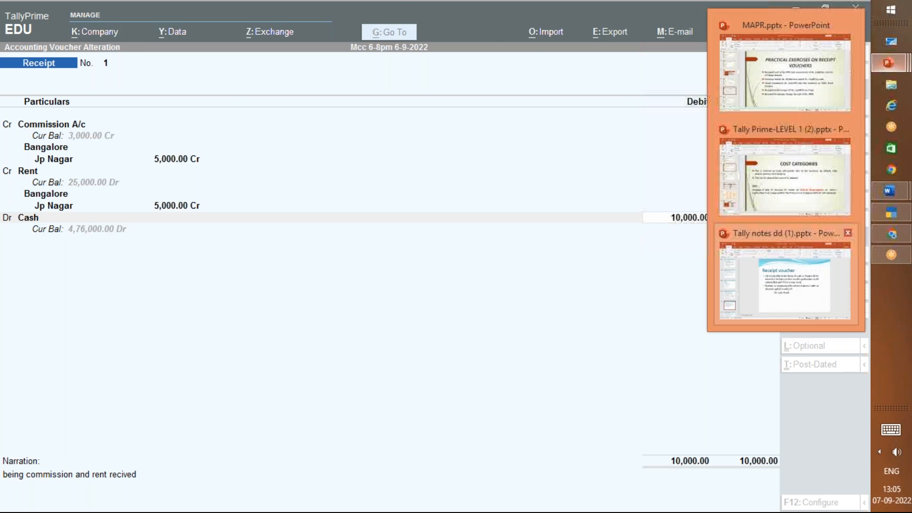
click(771, 78)
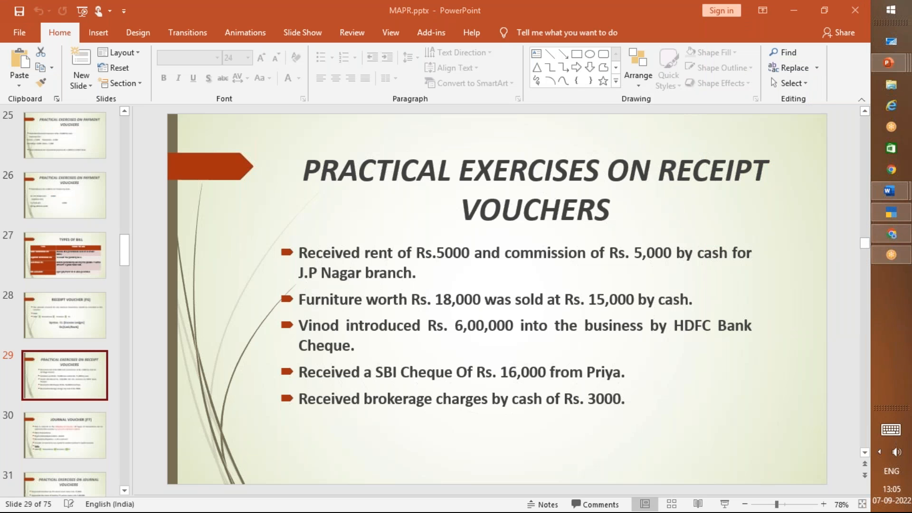